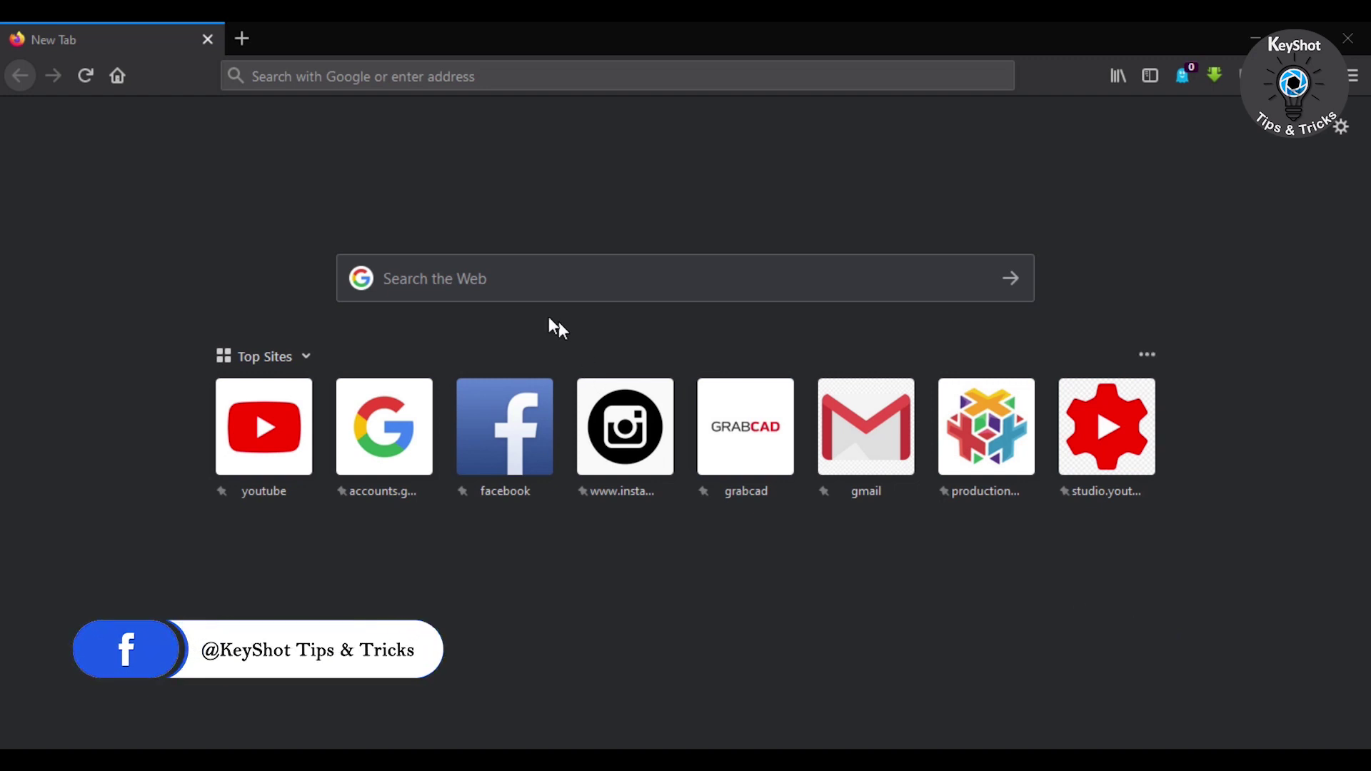
Search the web for 'keyshot plugin' and open the 'Plugins - KeyShot' result
click(537, 265)
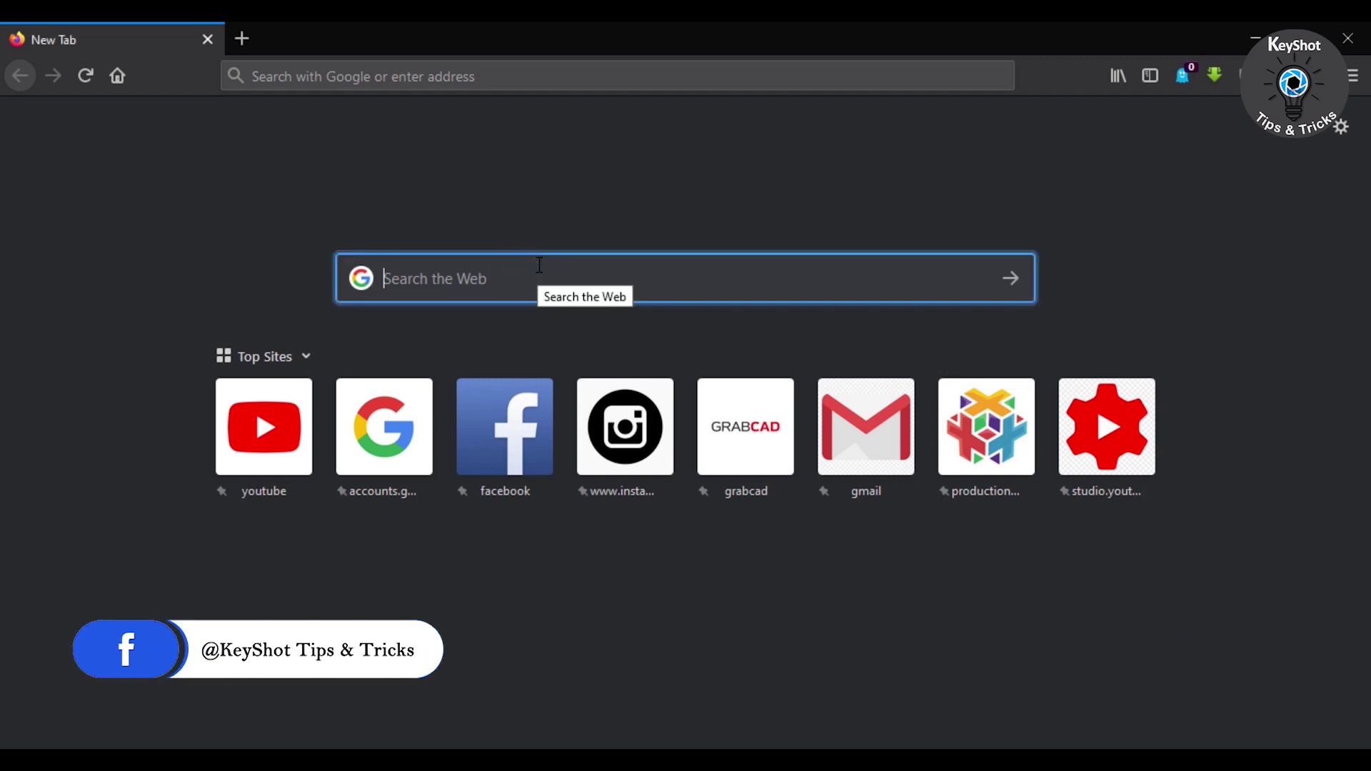
text(keyshot plugin)
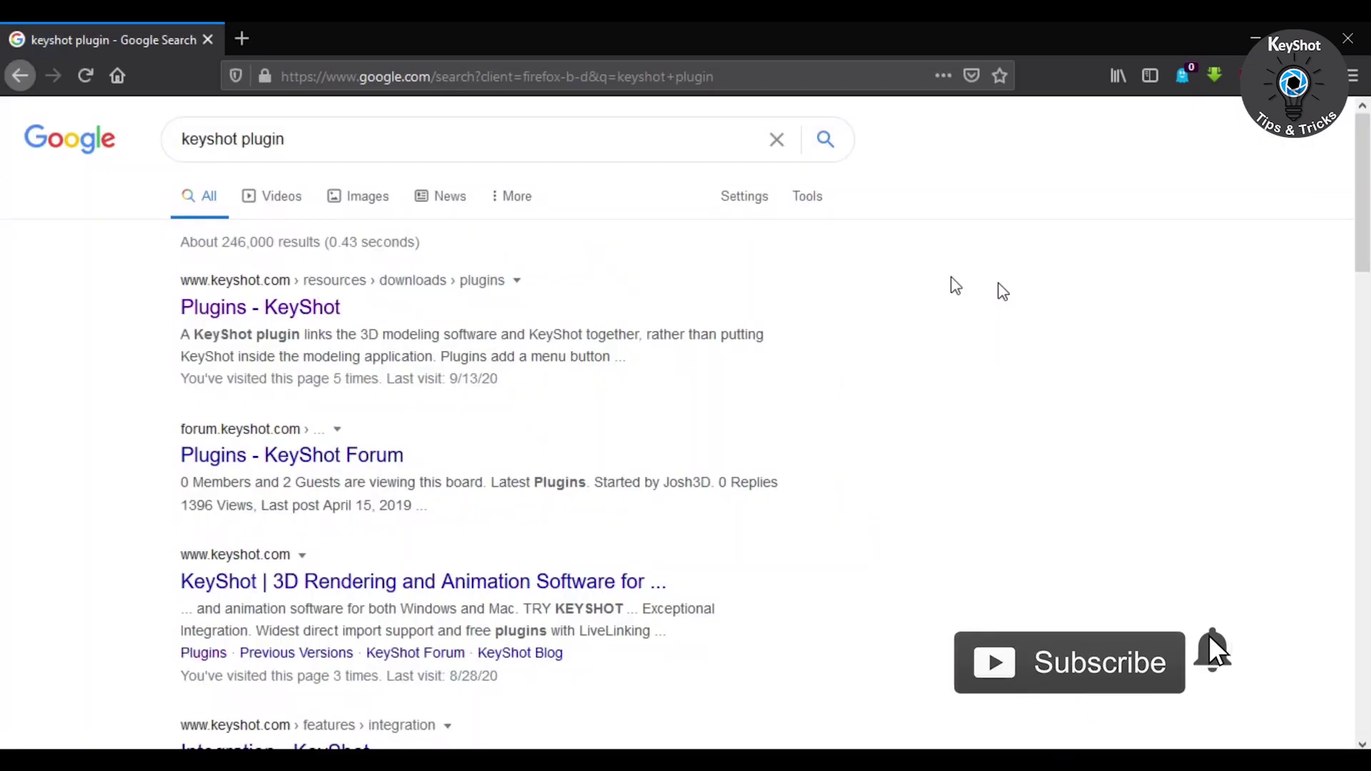
click(302, 320)
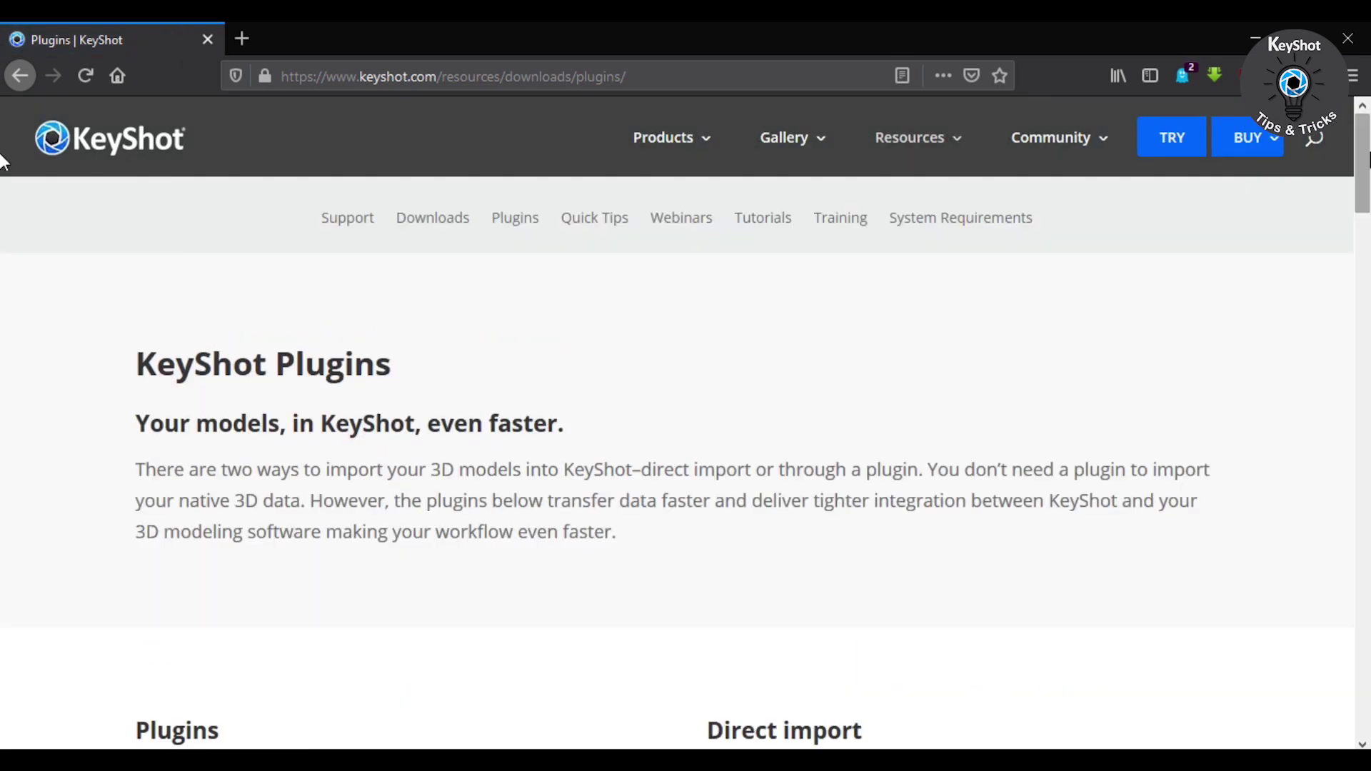
Open the Fusion 360 plugin details from the Luxion plugins grid and review its KeyShot 9 requirement
drag(1364, 153, 1364, 322)
drag(4, 323, 4, 411)
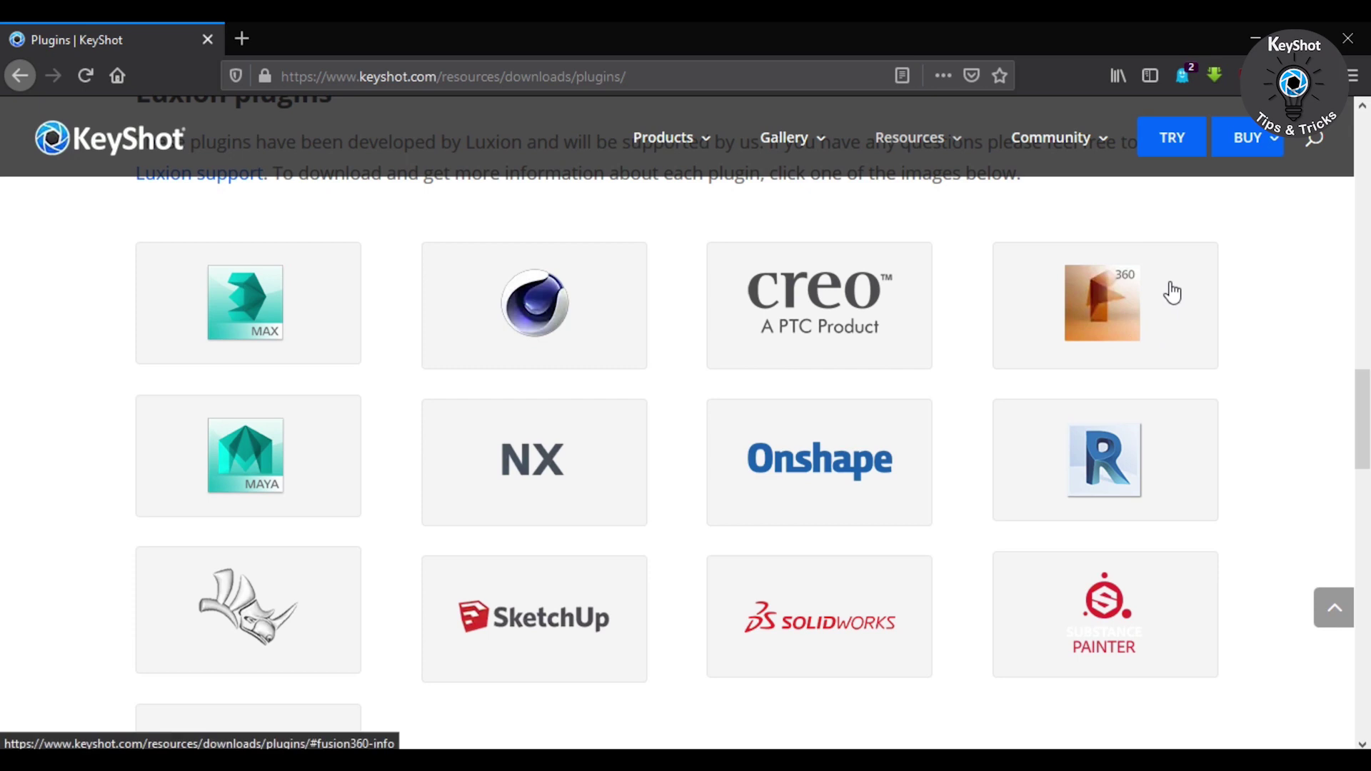
click(1109, 312)
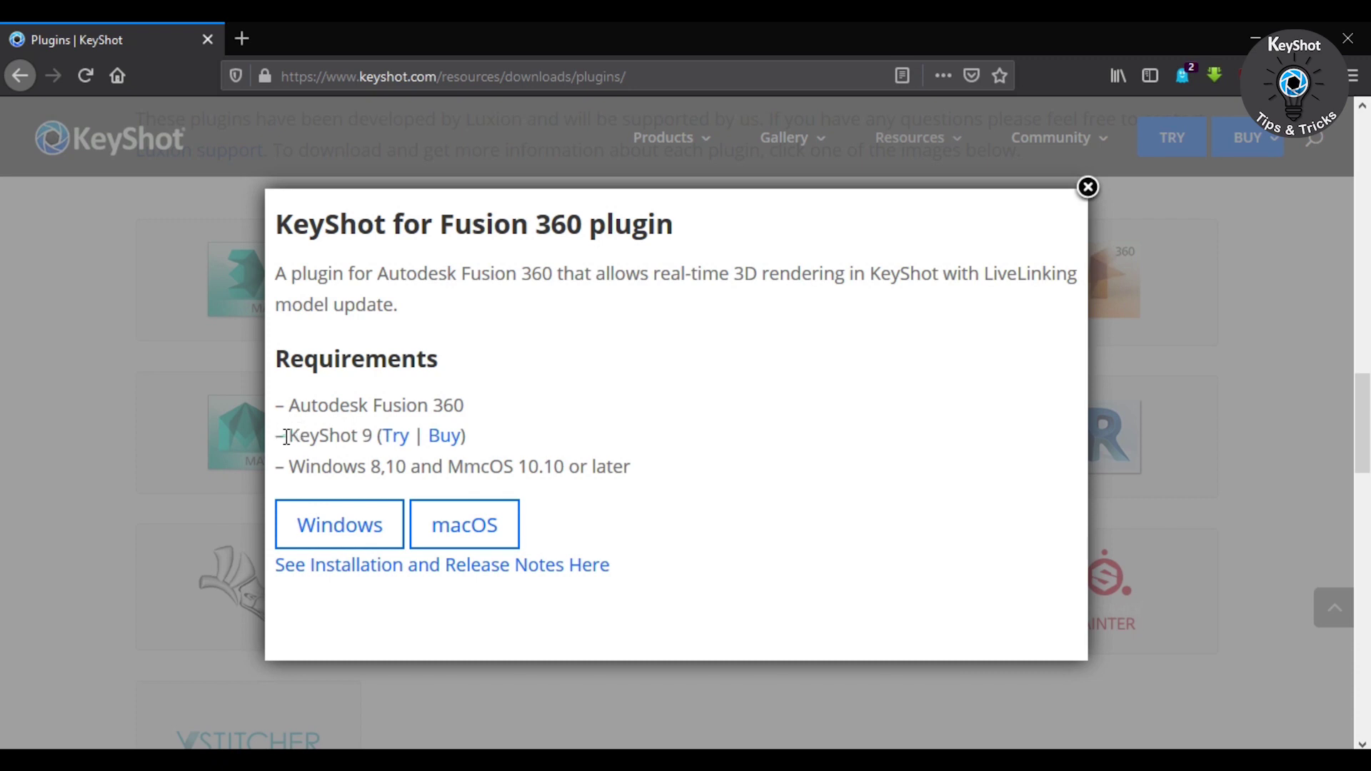
drag(287, 438, 379, 435)
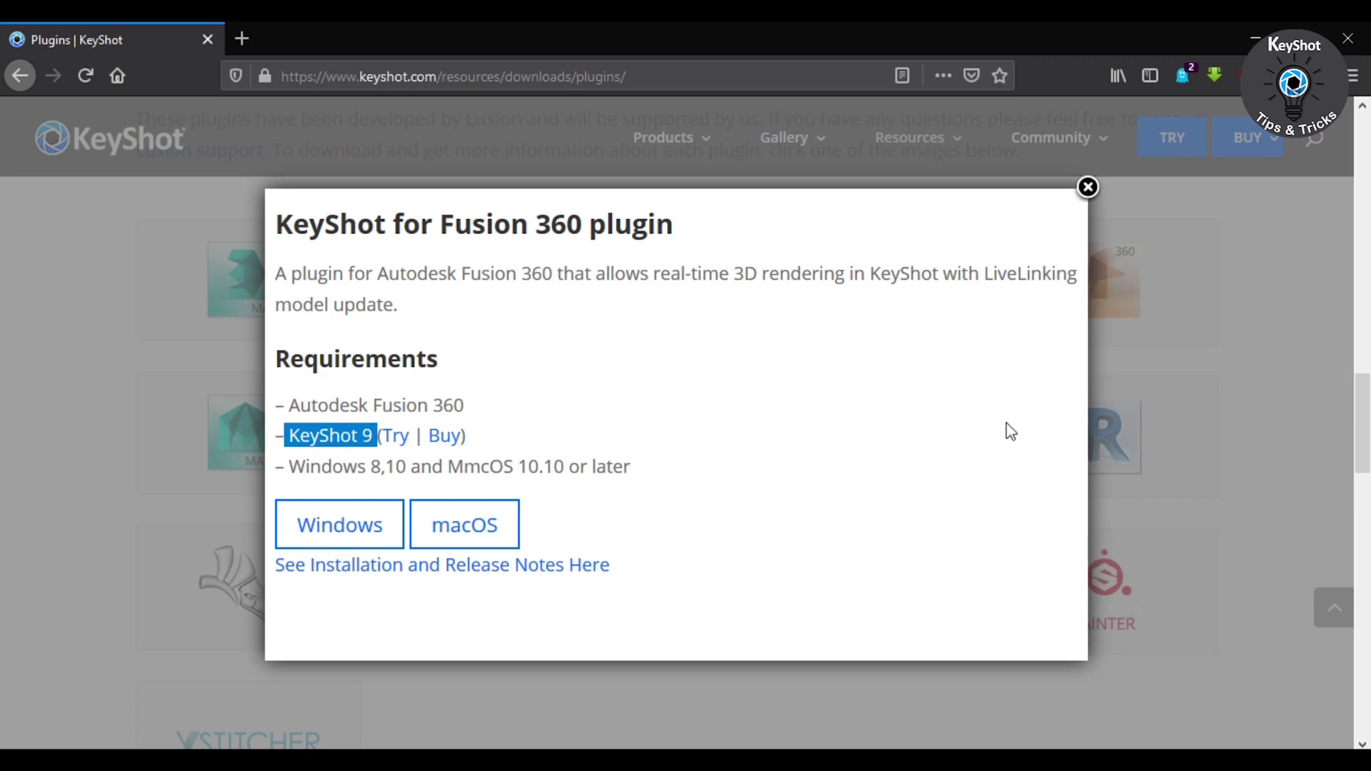
click(588, 417)
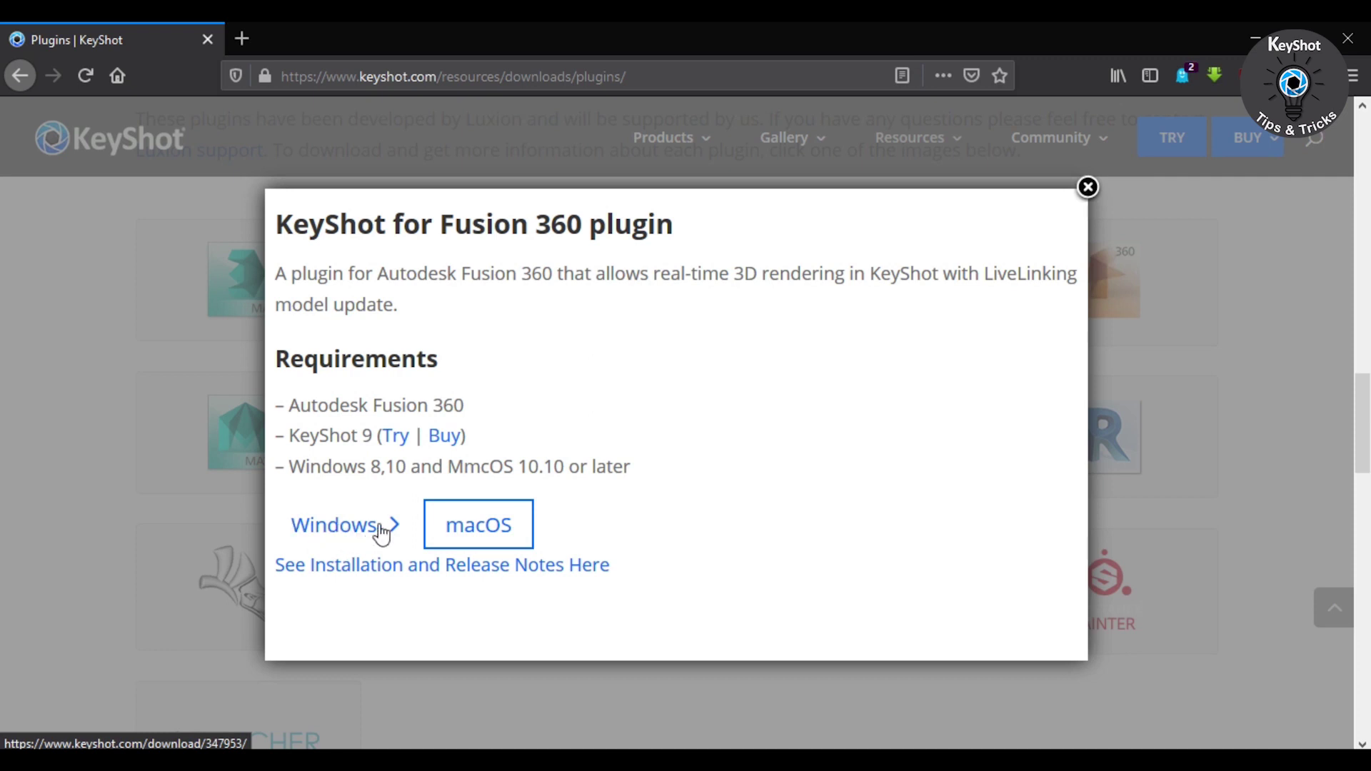
Save the Windows installer keyshot9_fusion360_1.0(1).msi and launch it from the downloads list
click(357, 530)
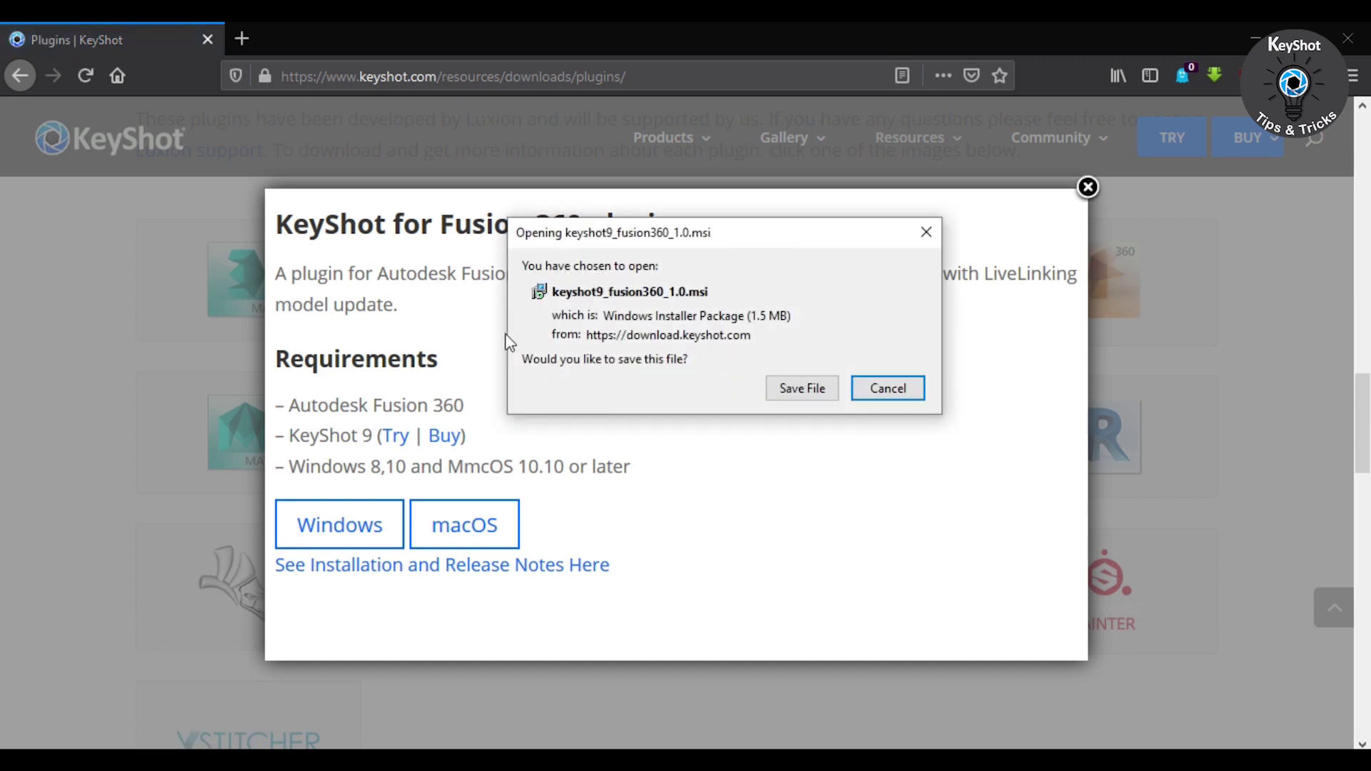
click(801, 392)
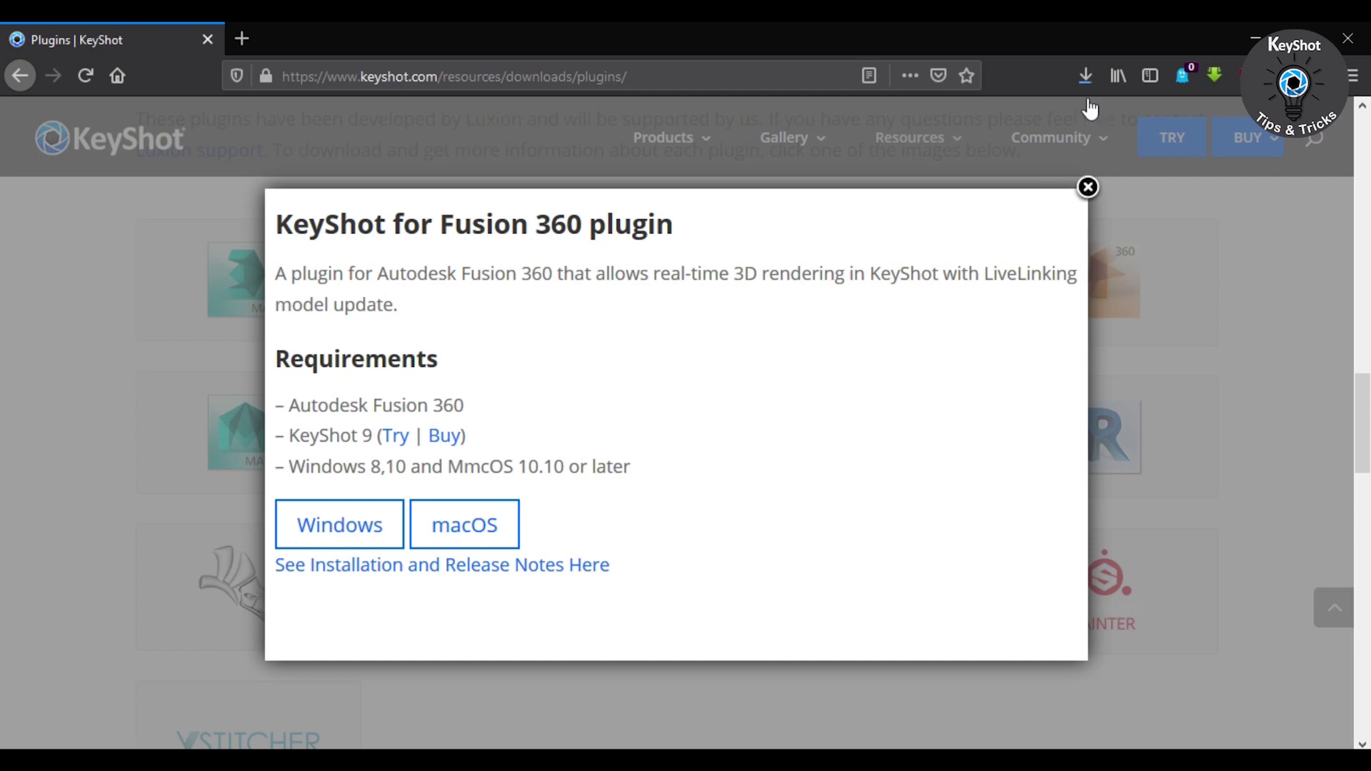
click(1086, 78)
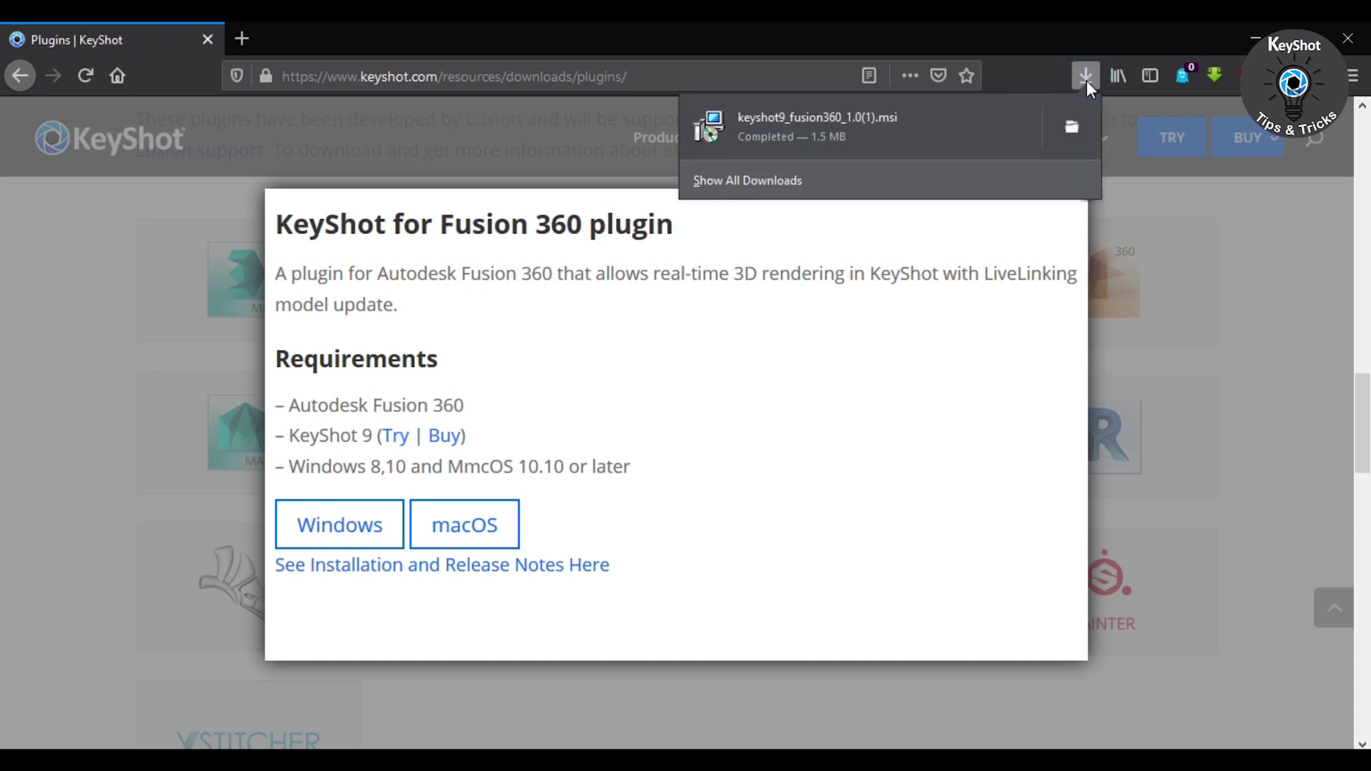
click(870, 118)
click(673, 429)
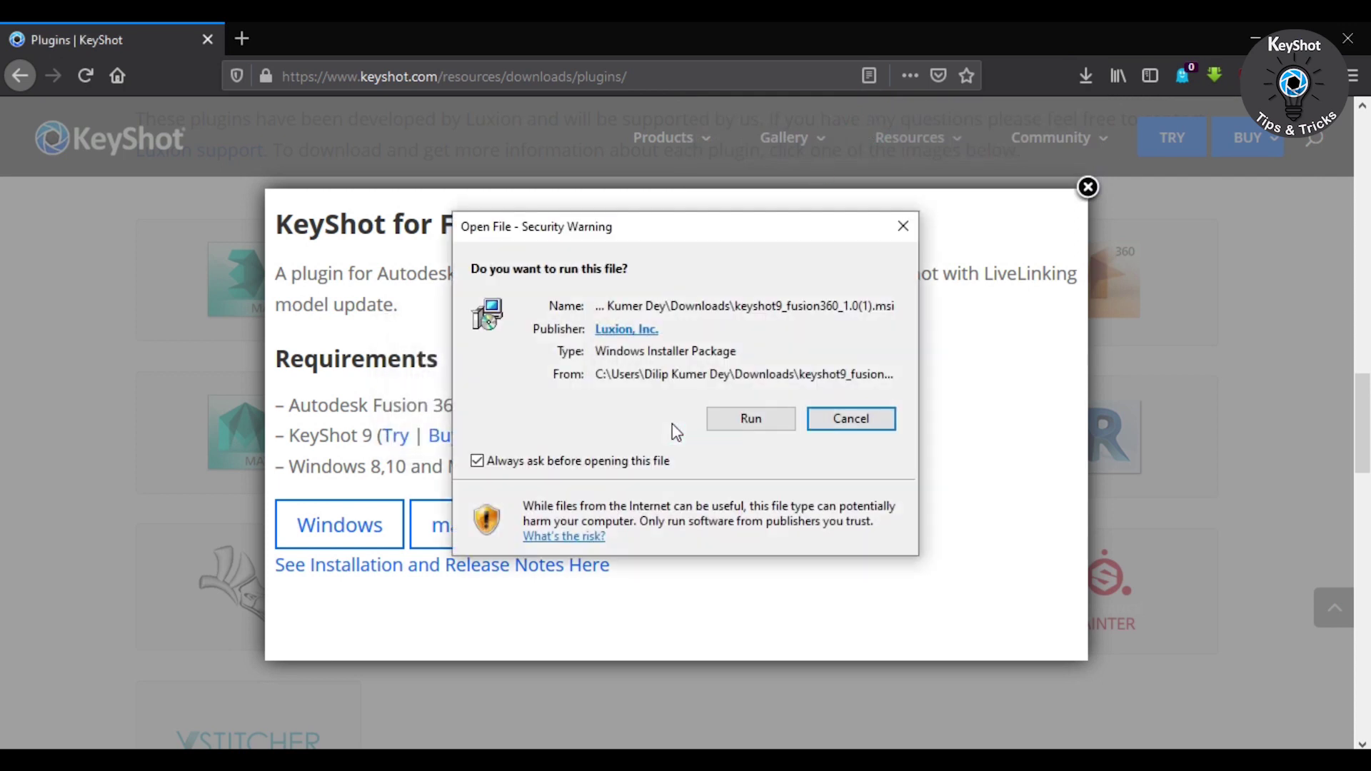
Run and install the KeyShot 9 Autodesk Fusion 360 Plugin 1.0.0, closing the installer after success
click(732, 427)
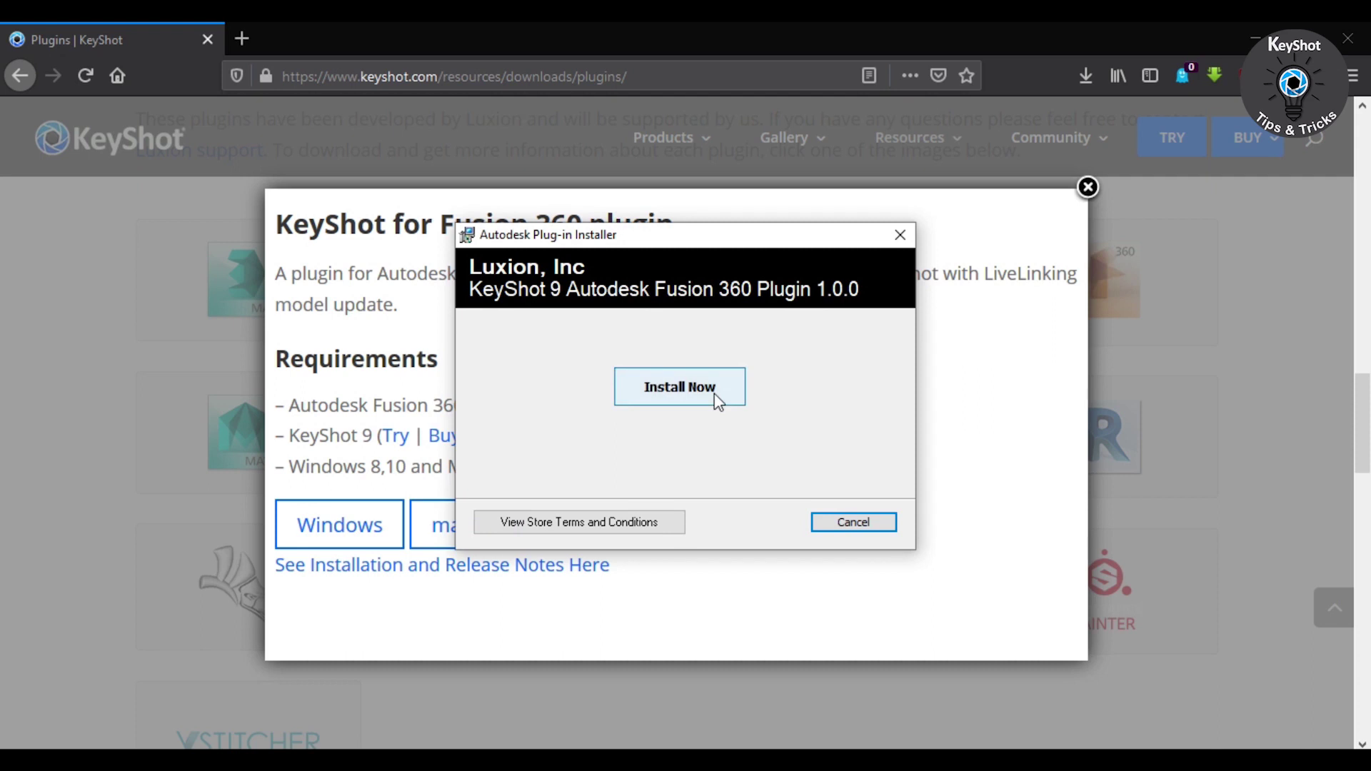
click(714, 395)
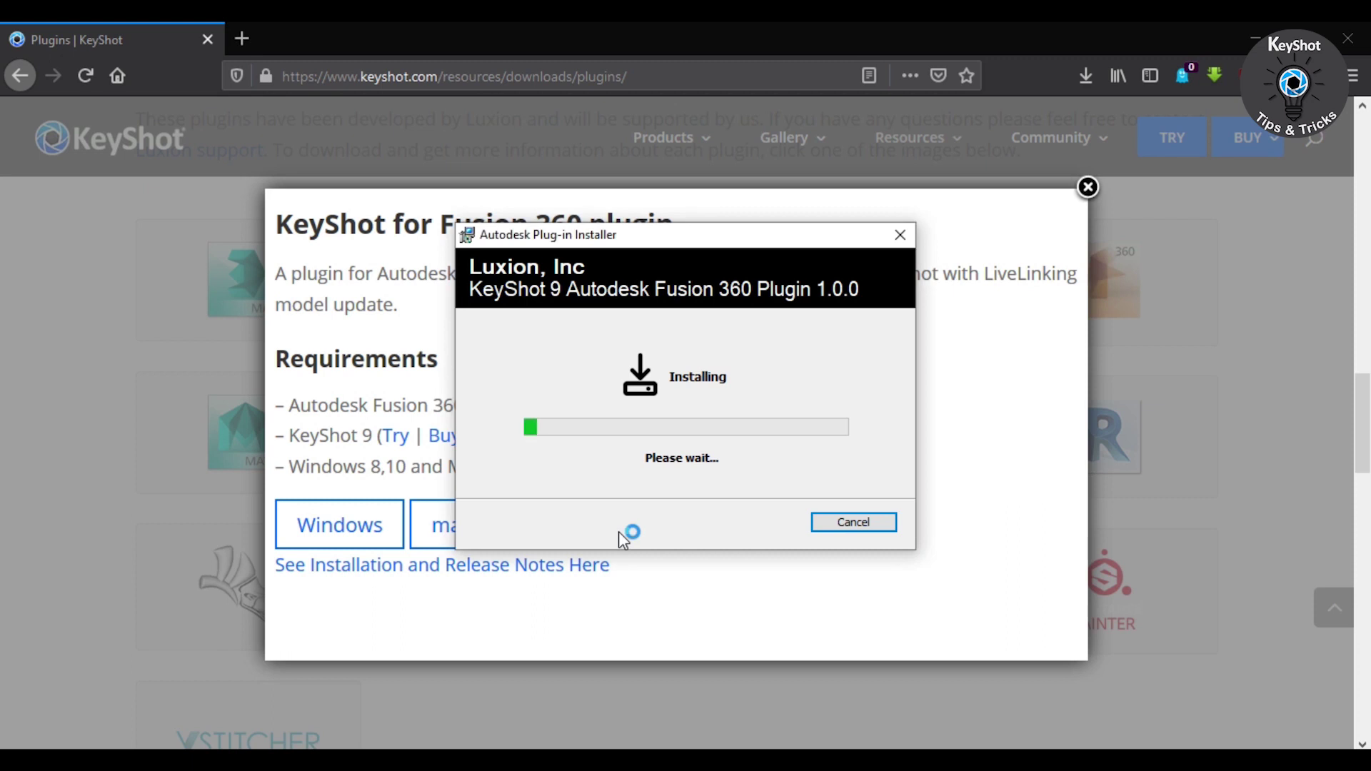
key(ctrl+super+o)
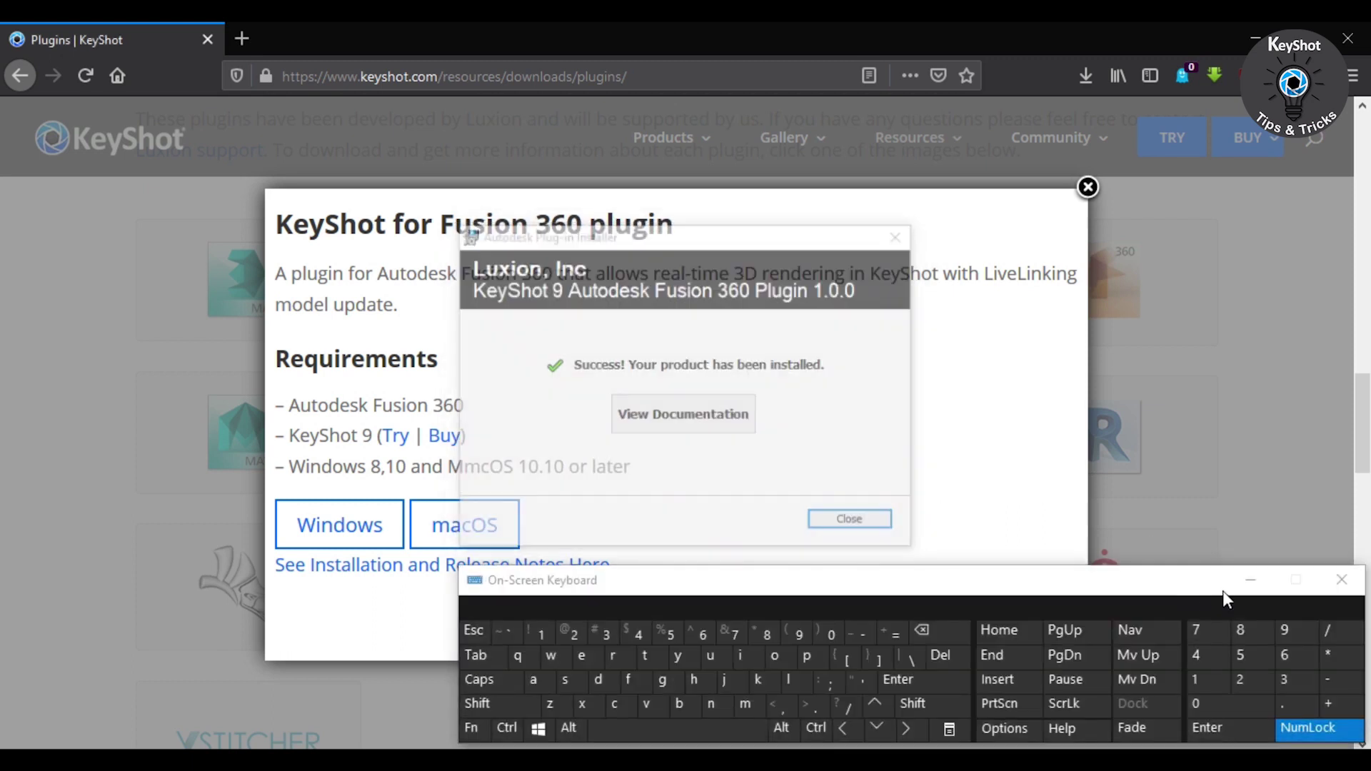
click(1243, 587)
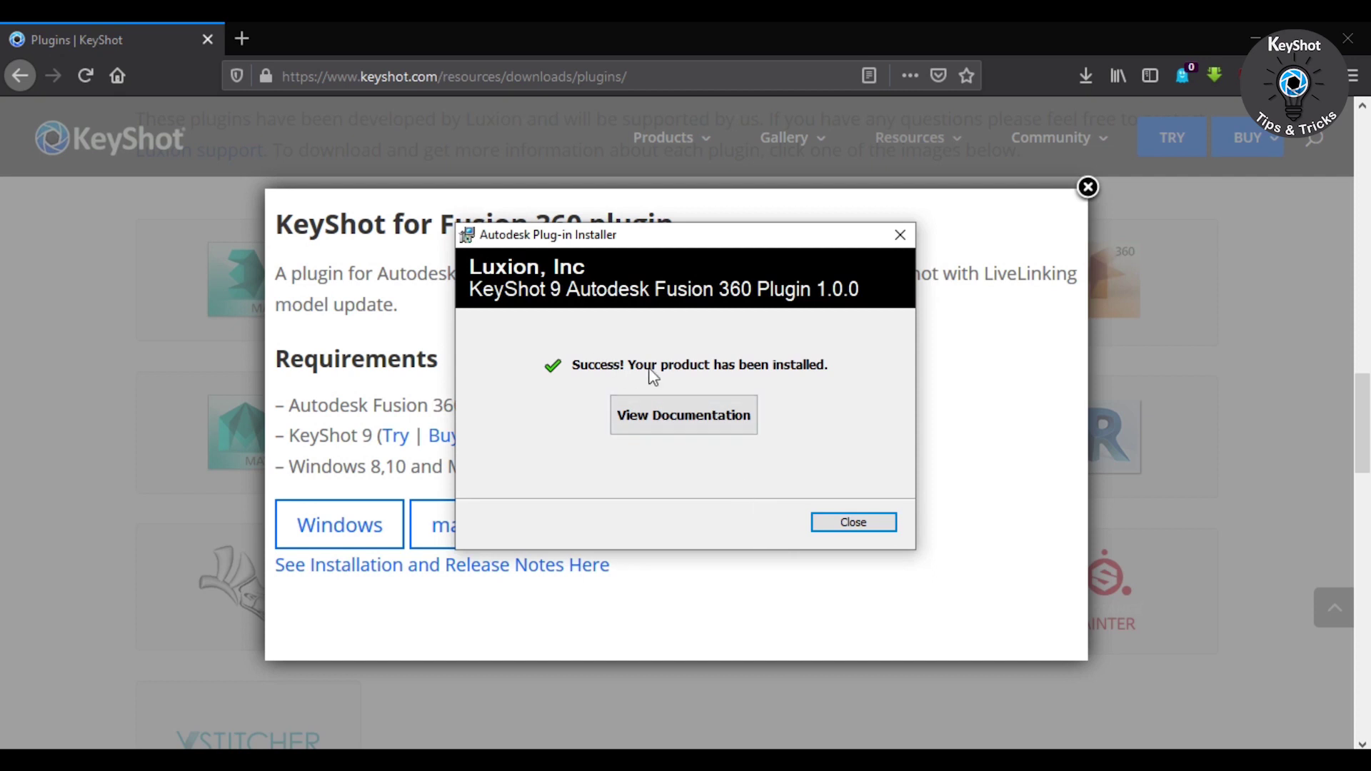
click(846, 527)
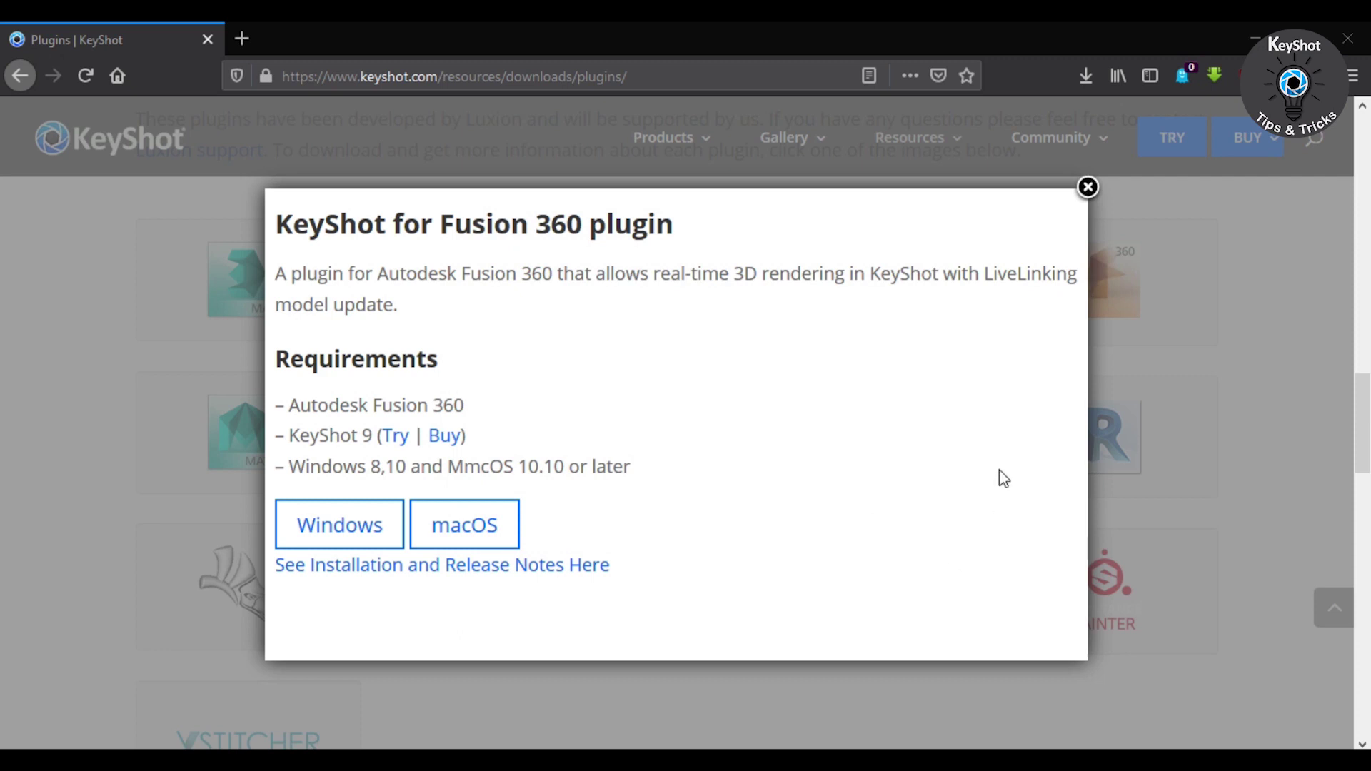
Open the box v1 design from Fusion's recent designs and zoom out to see the whole block
click(1087, 189)
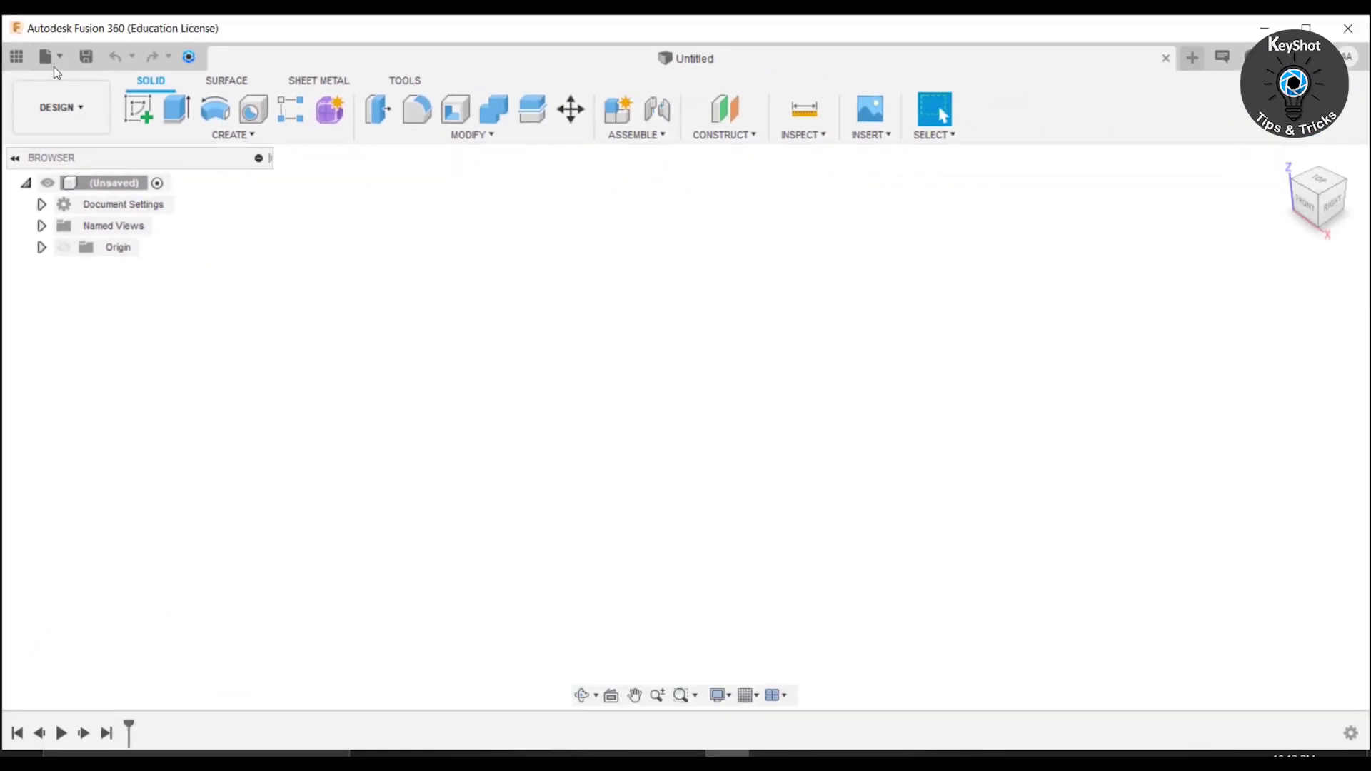
click(19, 56)
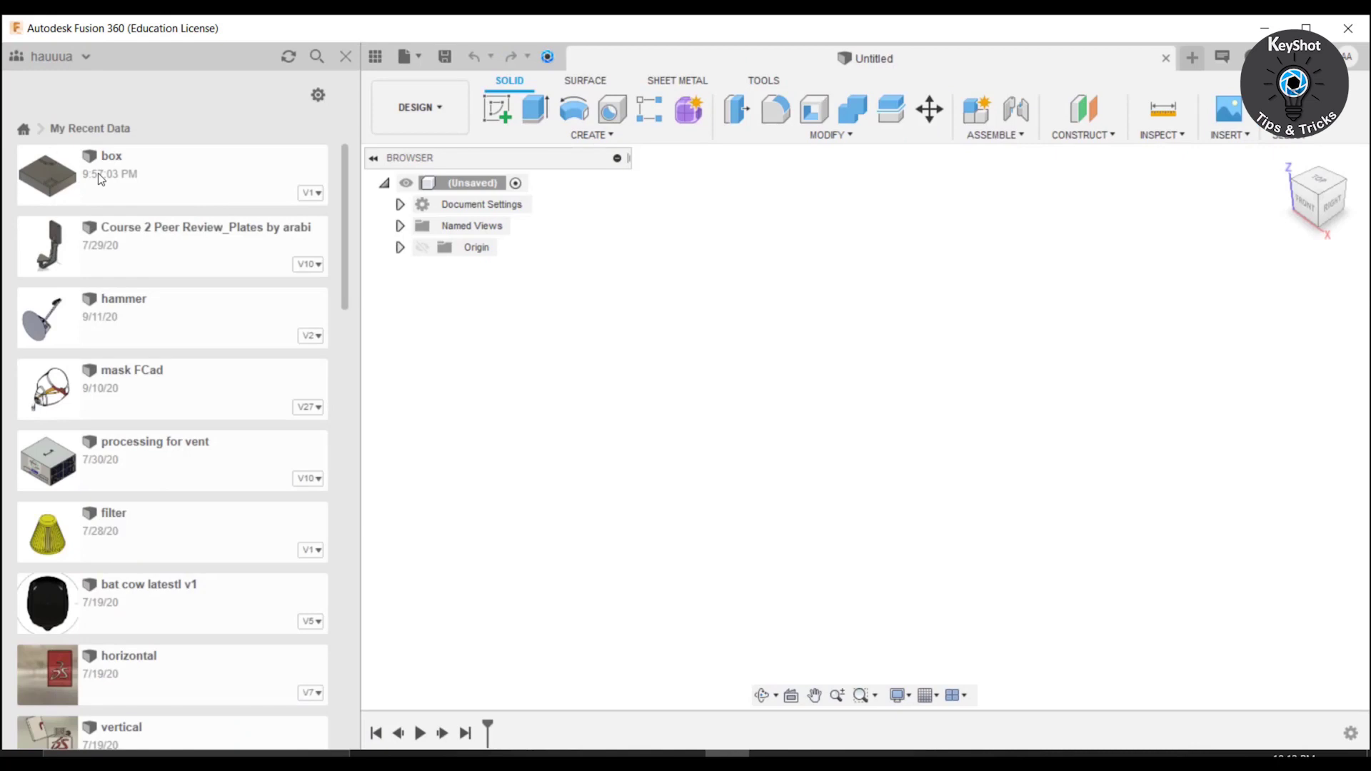
double_click(97, 173)
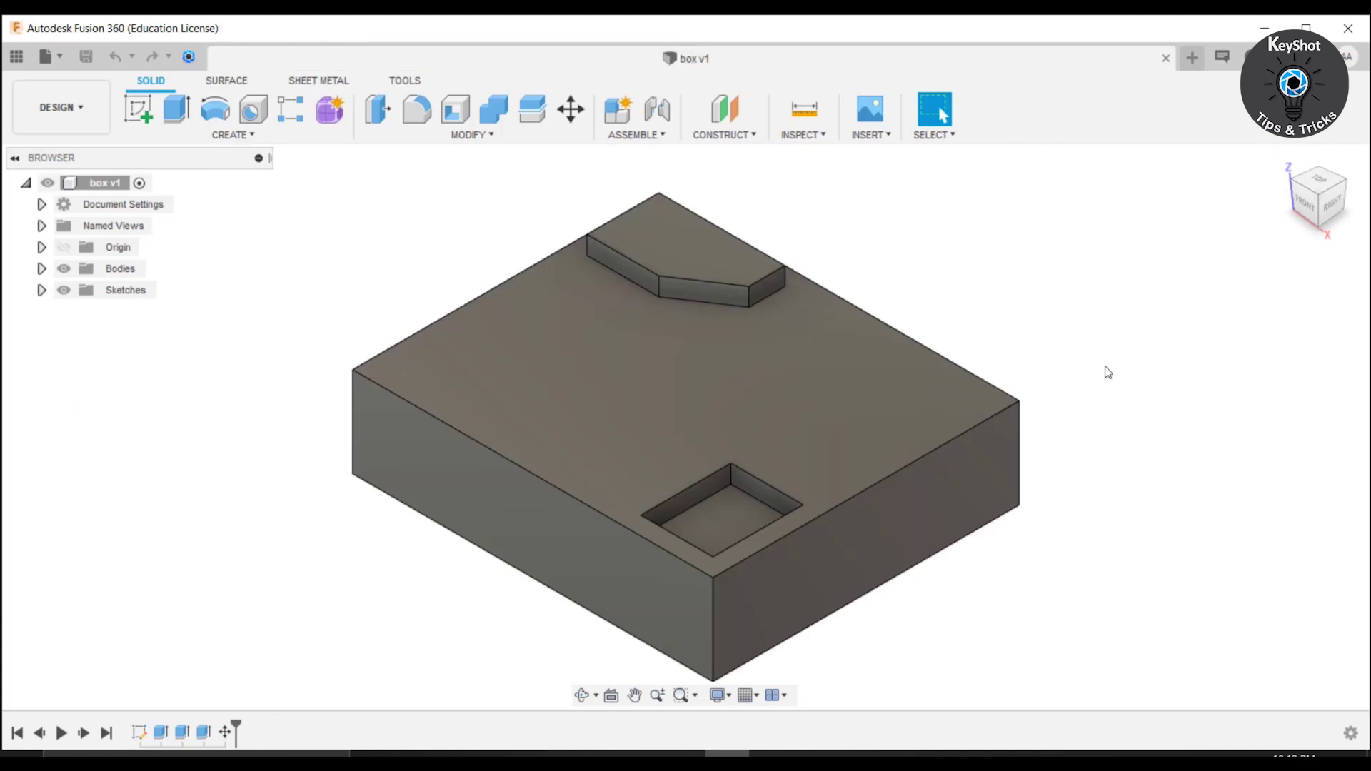
scroll(1108, 372, down, 3)
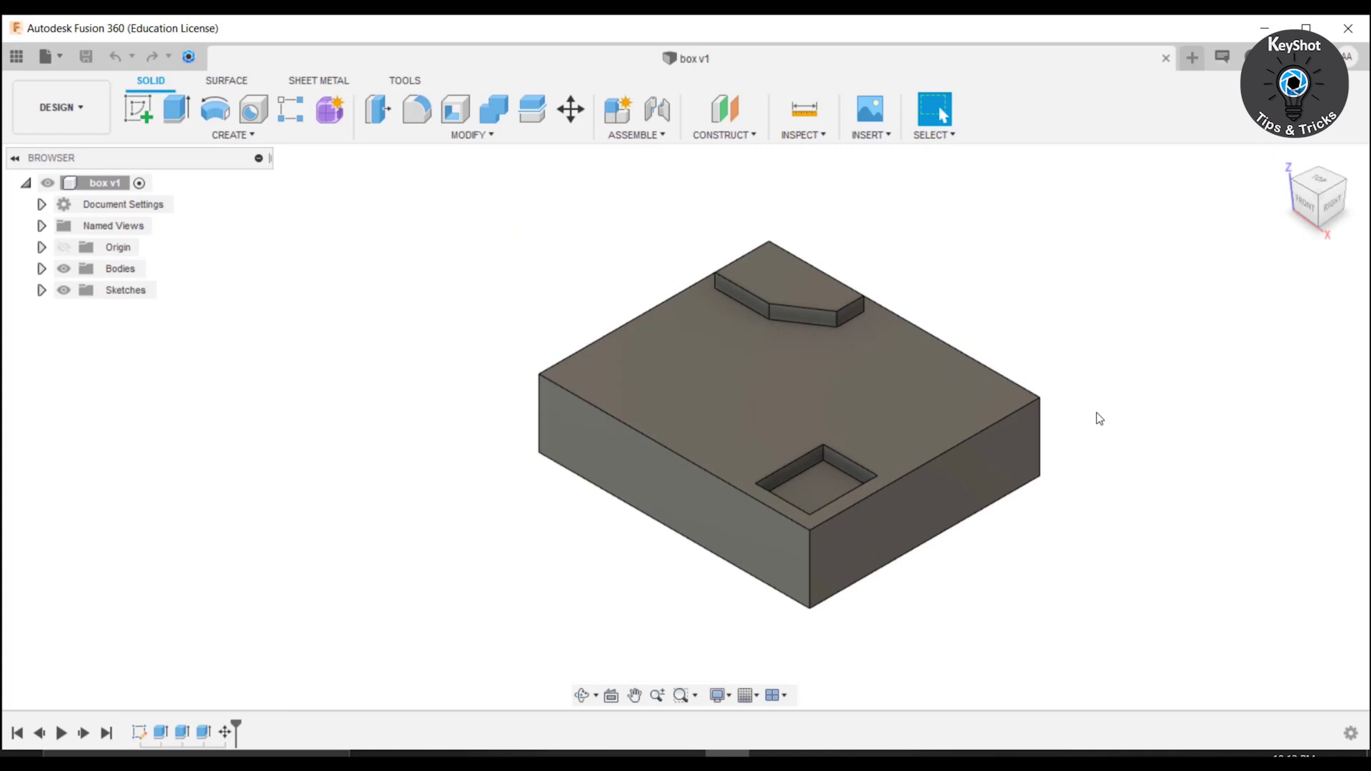
Send the box model to KeyShot 9 and arrange KeyShot and Fusion 360 side by side
click(189, 57)
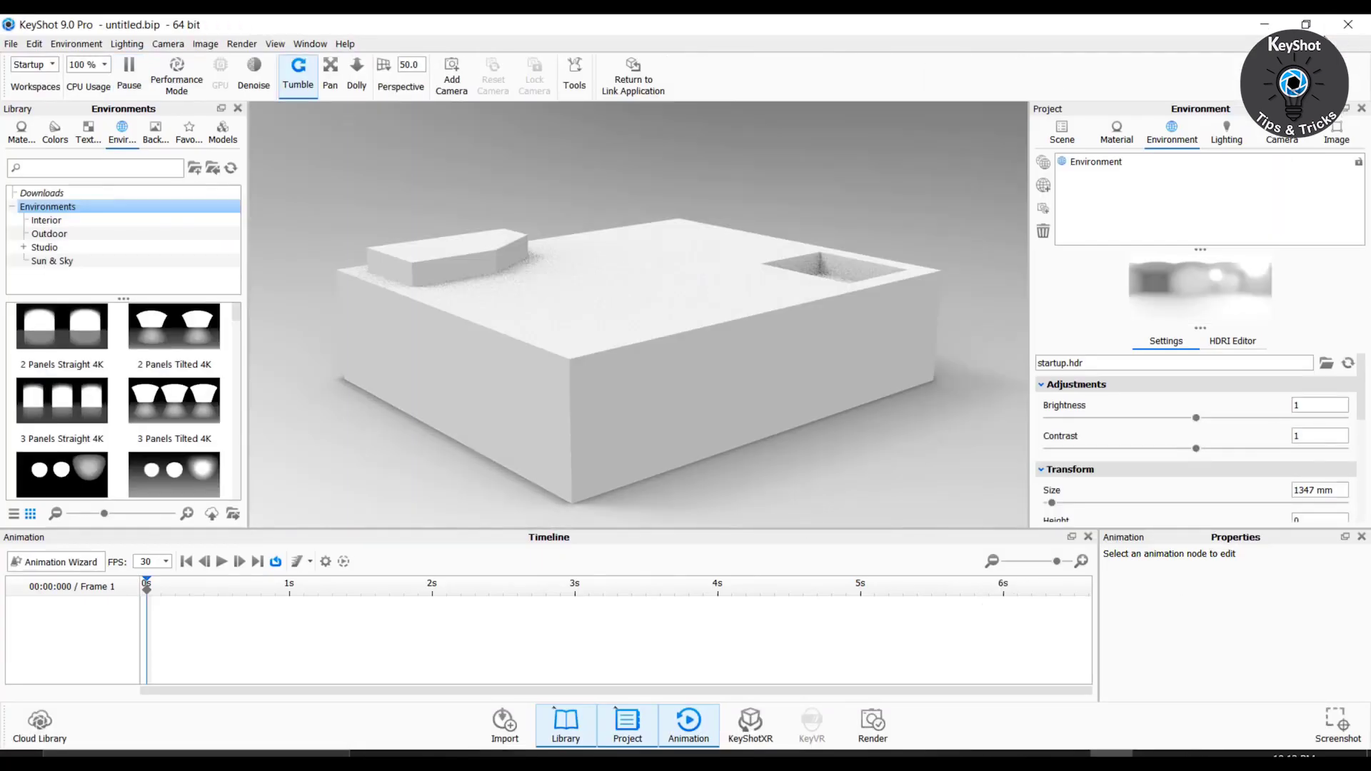
click(1307, 24)
click(1241, 120)
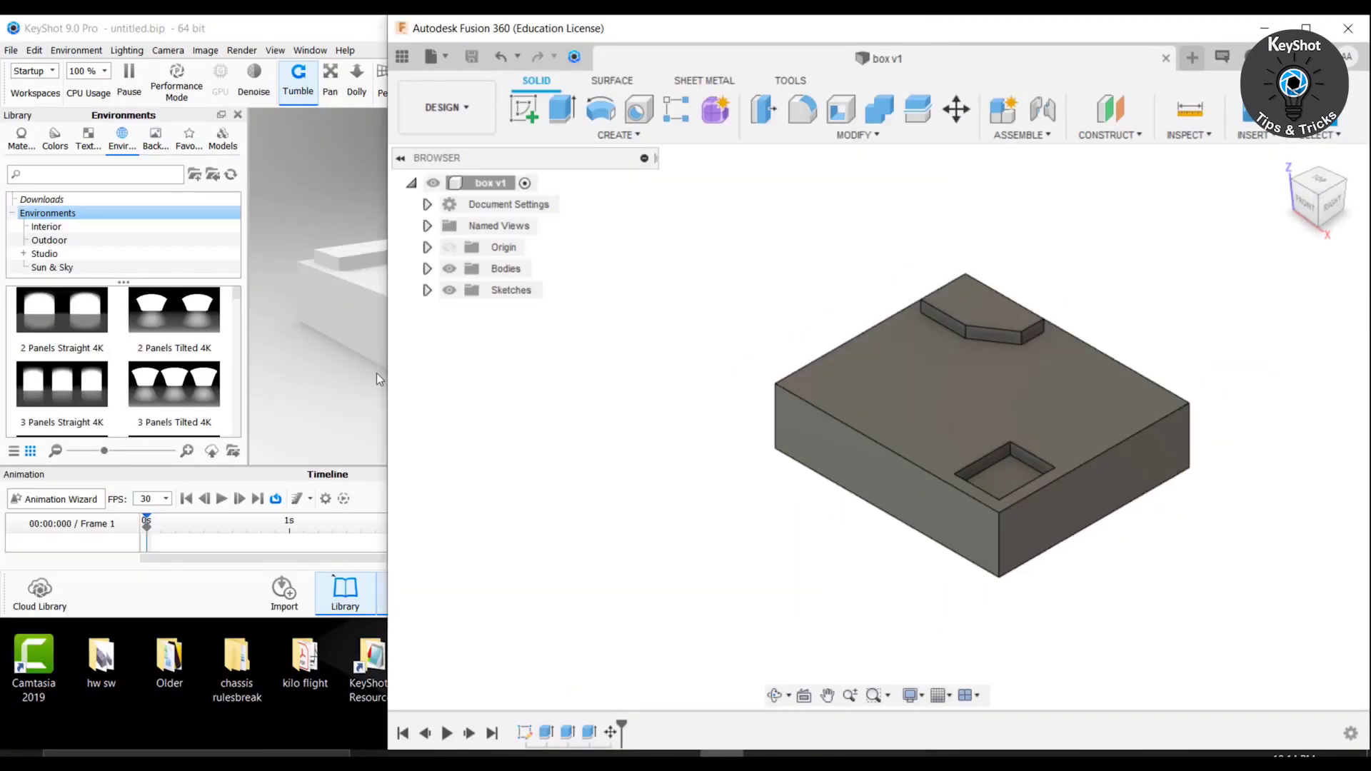
click(603, 183)
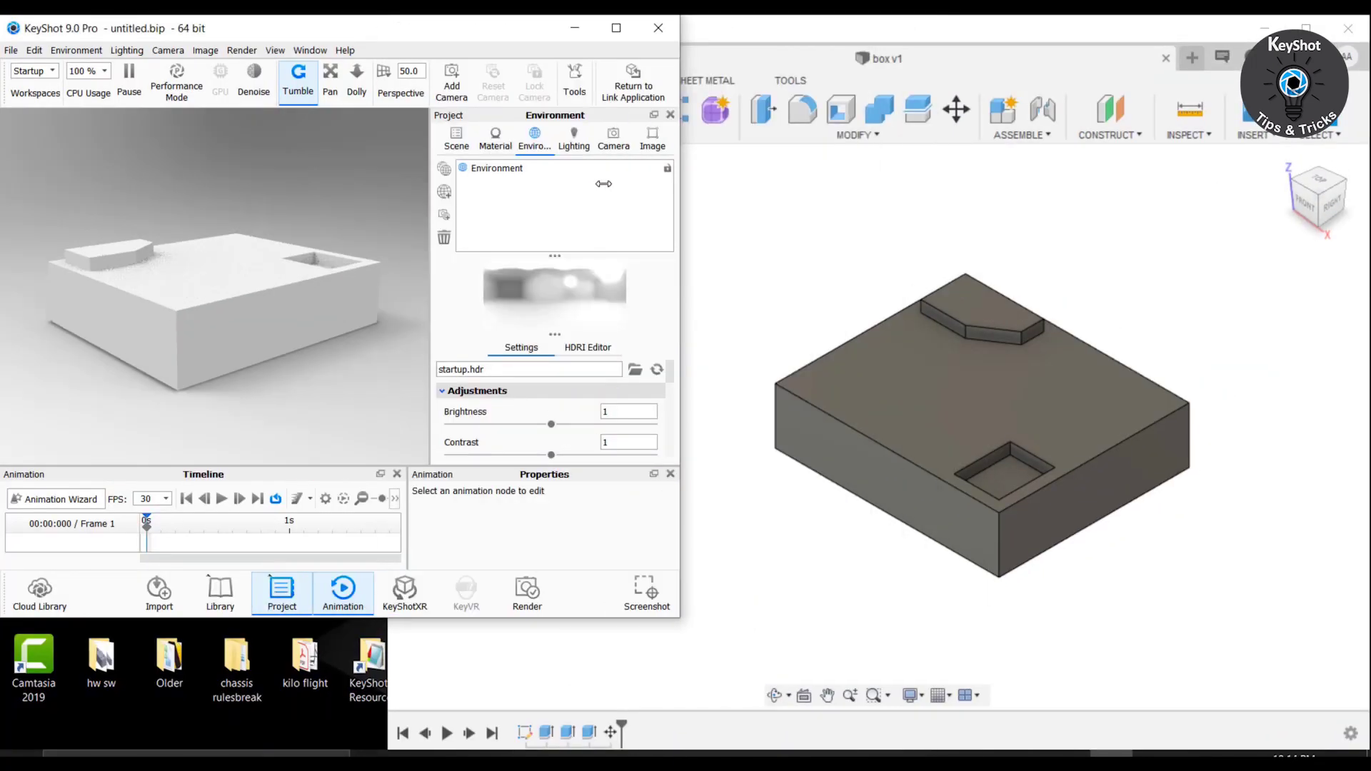
click(988, 339)
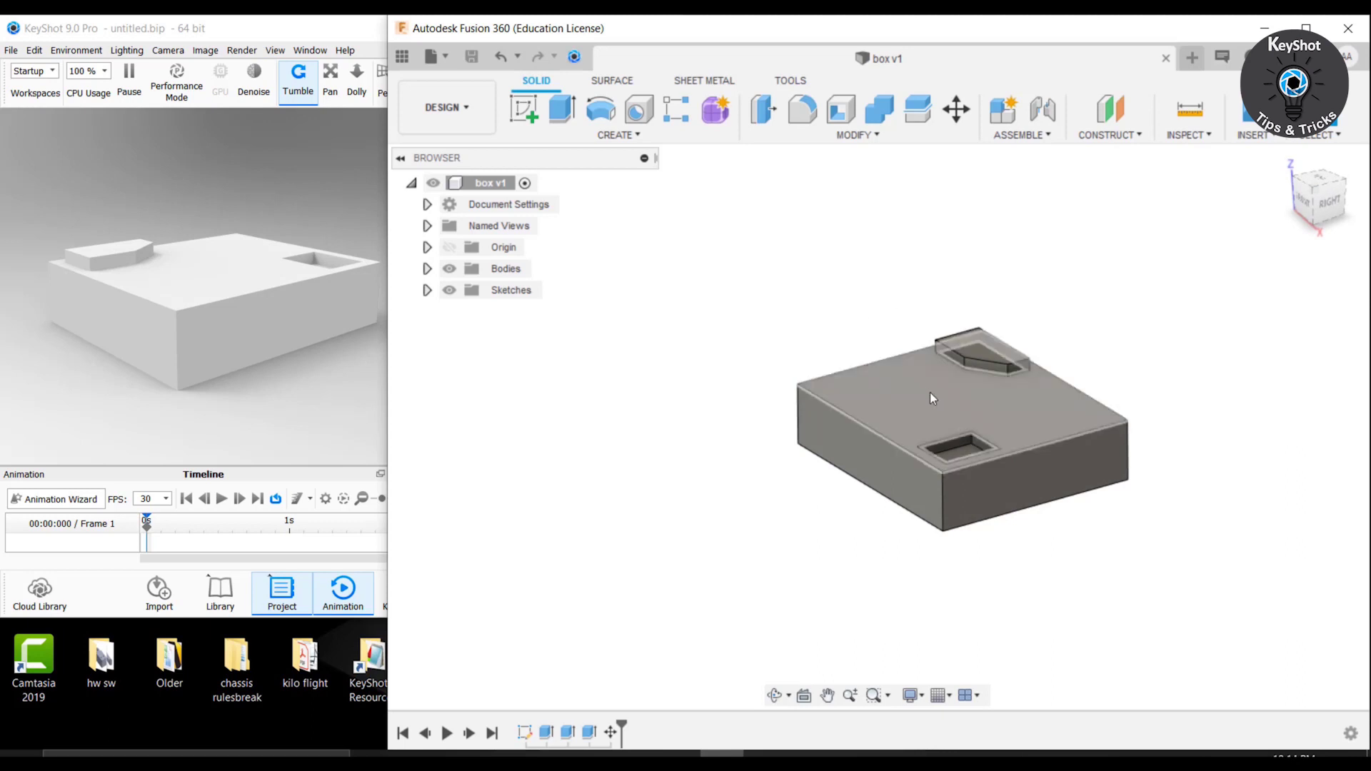
Extrude the square pocket's floor up 30 mm as a joined block
click(563, 111)
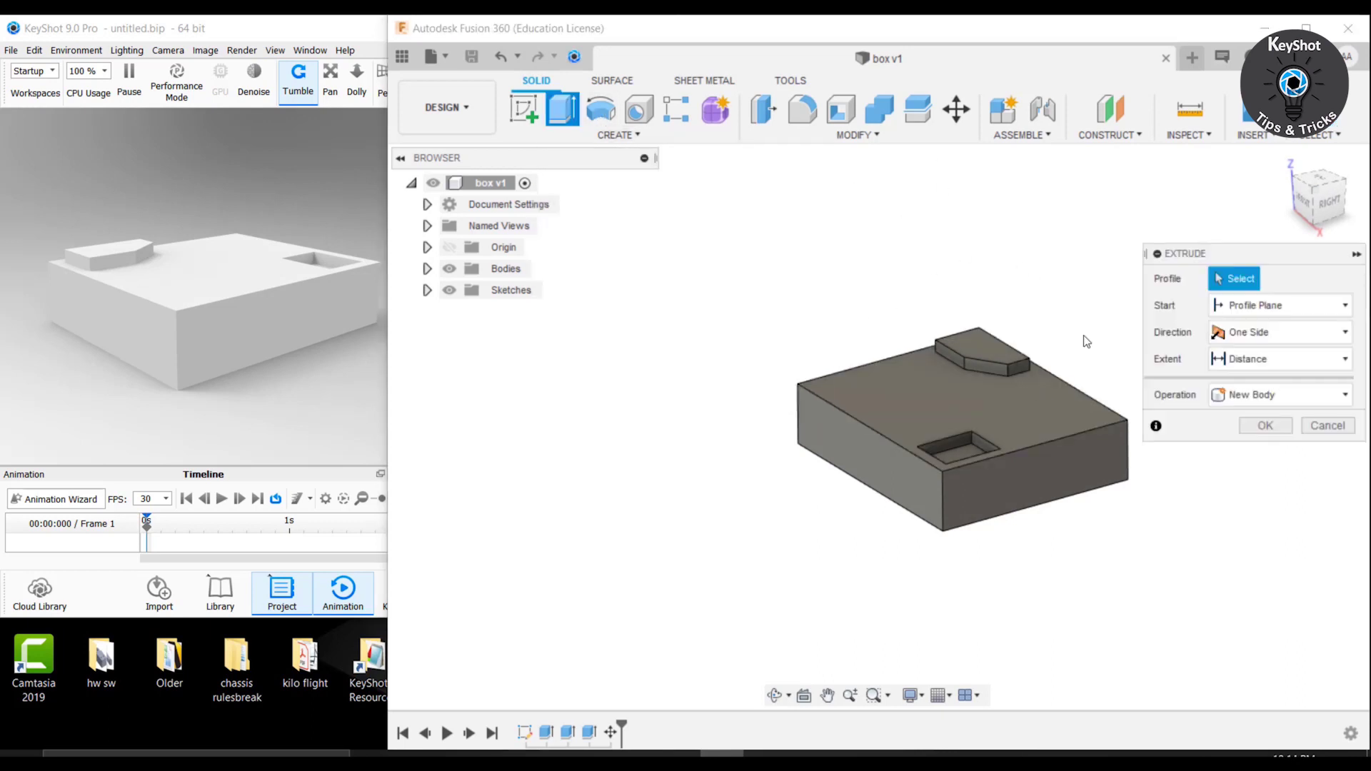
click(956, 453)
drag(957, 436, 966, 370)
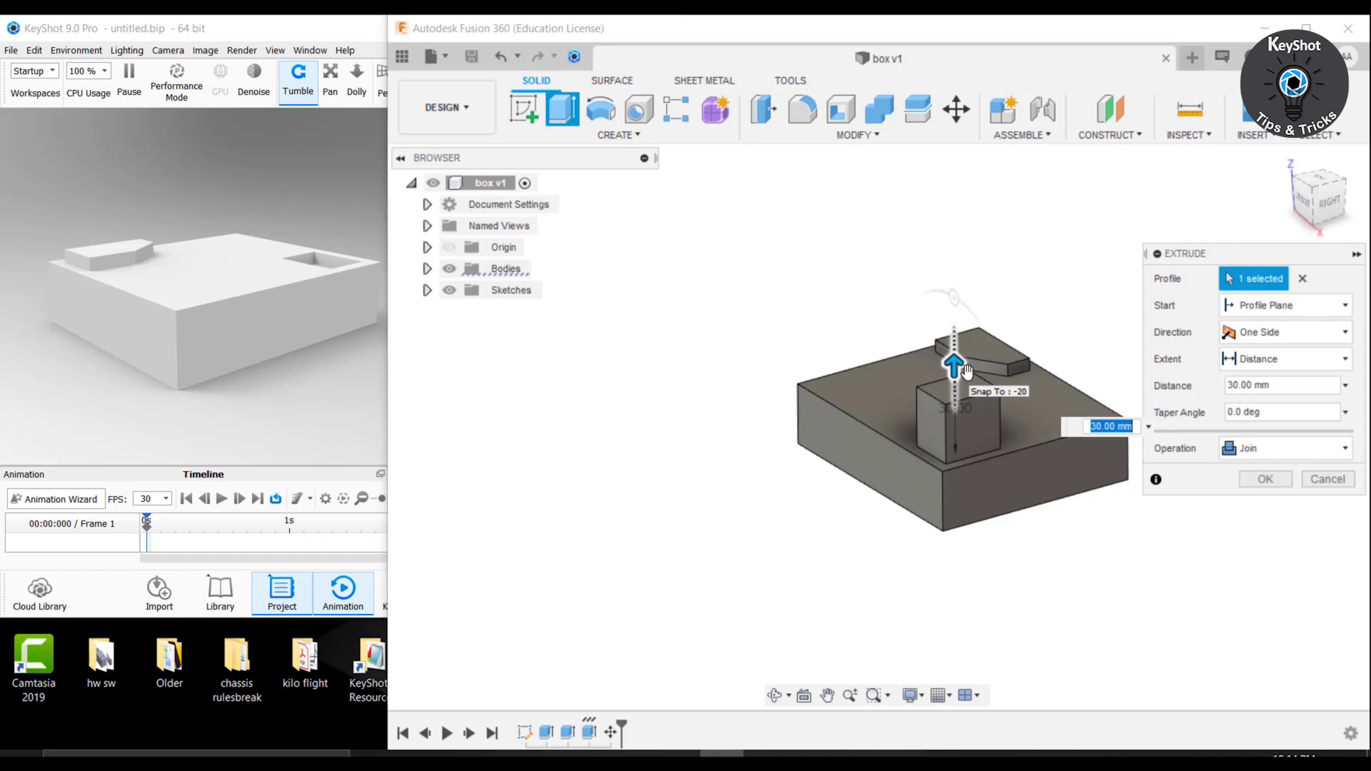
click(1261, 480)
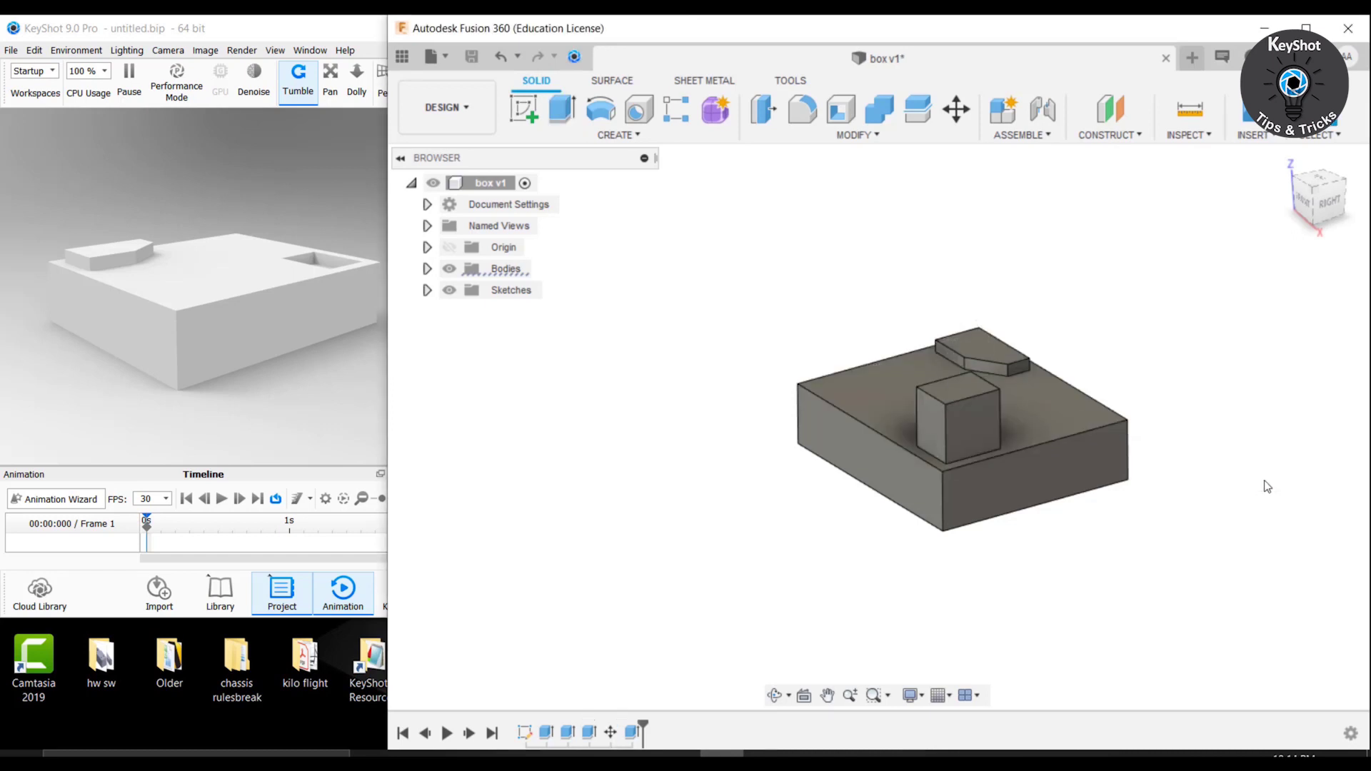
Push the updated box to KeyShot and tumble the render view to check the new block
click(575, 57)
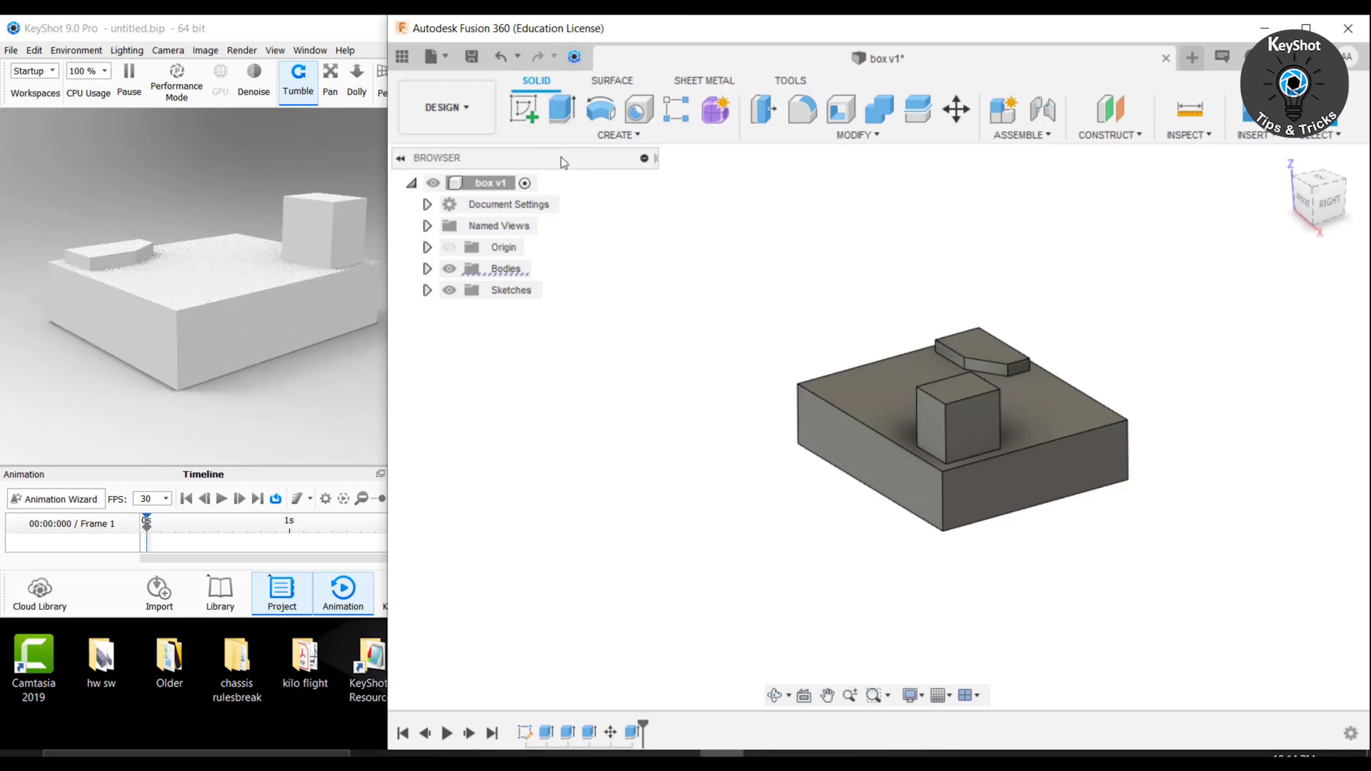
click(239, 363)
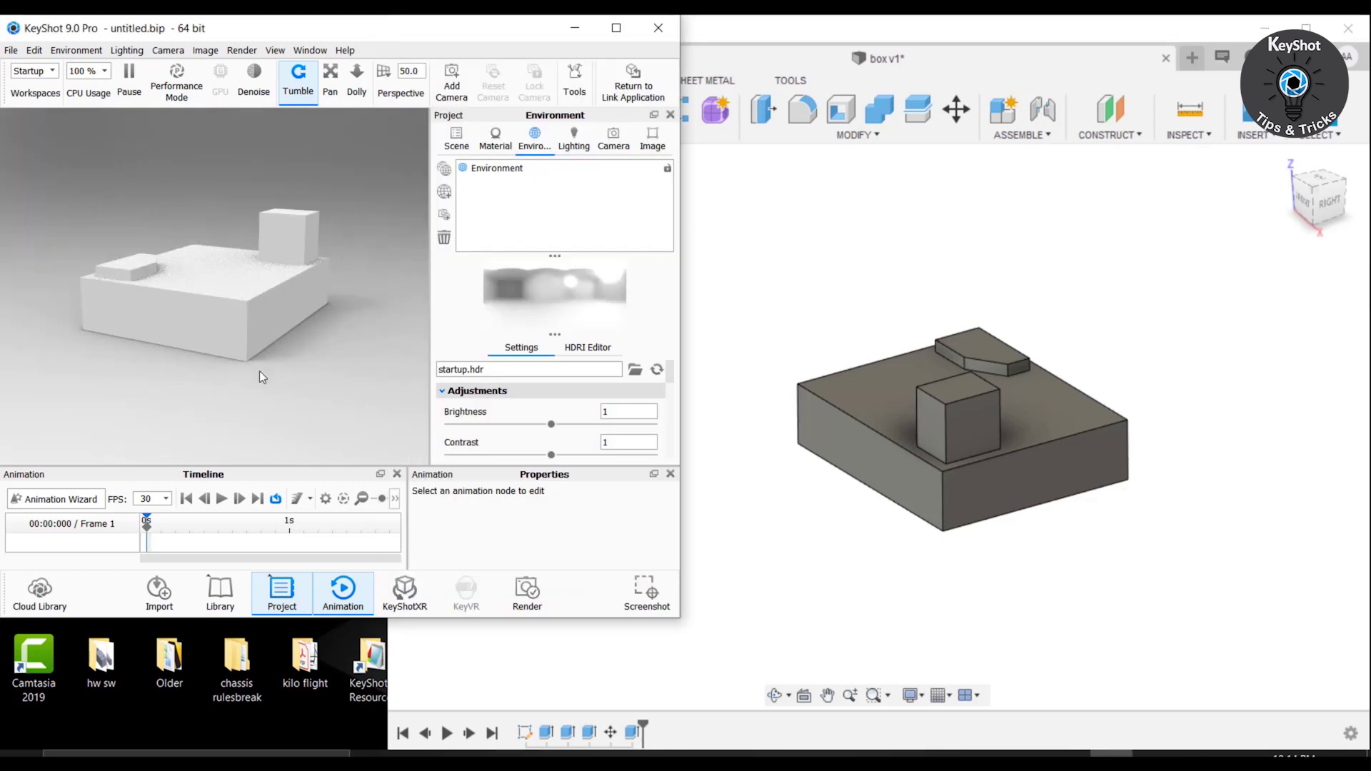
mouse_move(259, 371)
mouse_down()
mouse_move(160, 375)
mouse_move(279, 384)
mouse_move(160, 383)
mouse_move(268, 376)
mouse_move(257, 410)
mouse_move(235, 413)
mouse_move(255, 383)
mouse_up()
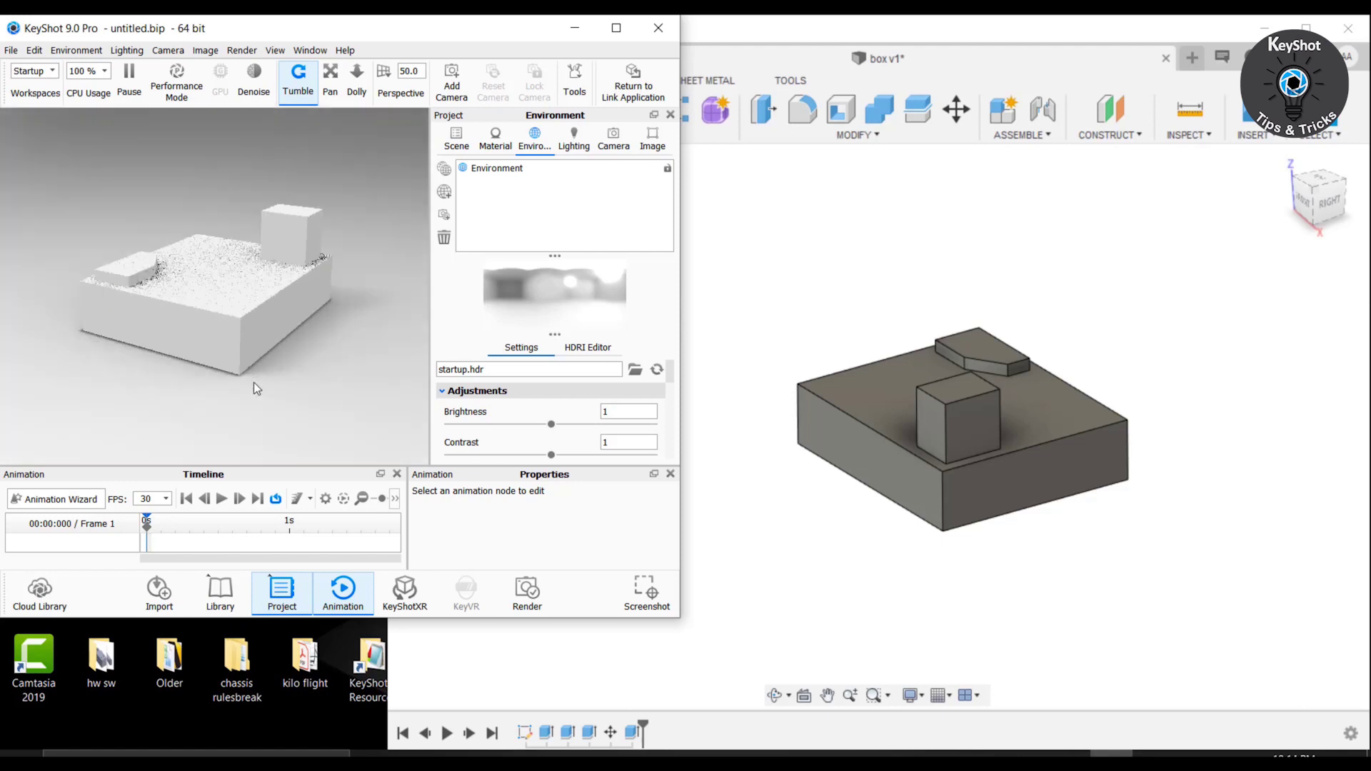
click(857, 492)
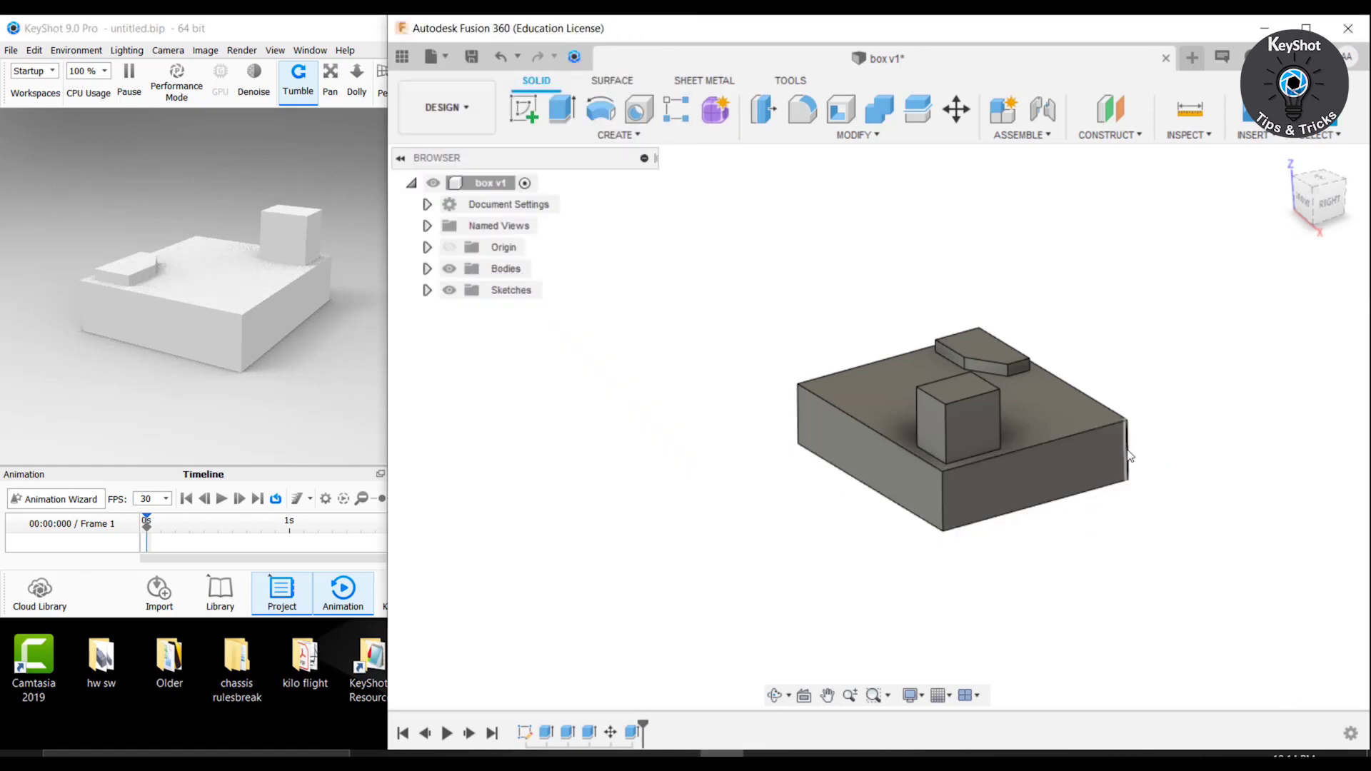
mouse_move(1134, 461)
shift+middle_down()
mouse_move(1213, 465)
mouse_move(1132, 460)
shift+middle_up()
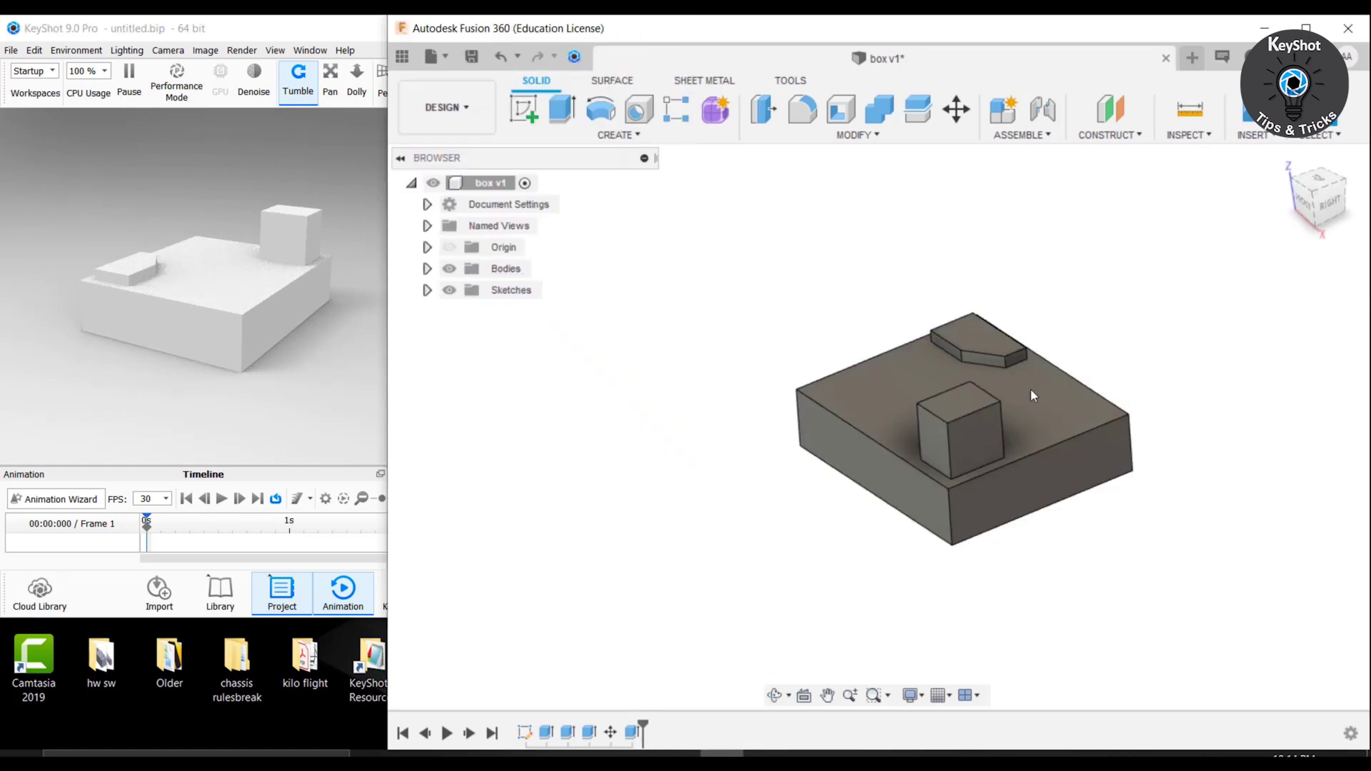
Cut the raised block's top face down 20 mm and refresh the KeyShot render with it
click(563, 109)
click(963, 408)
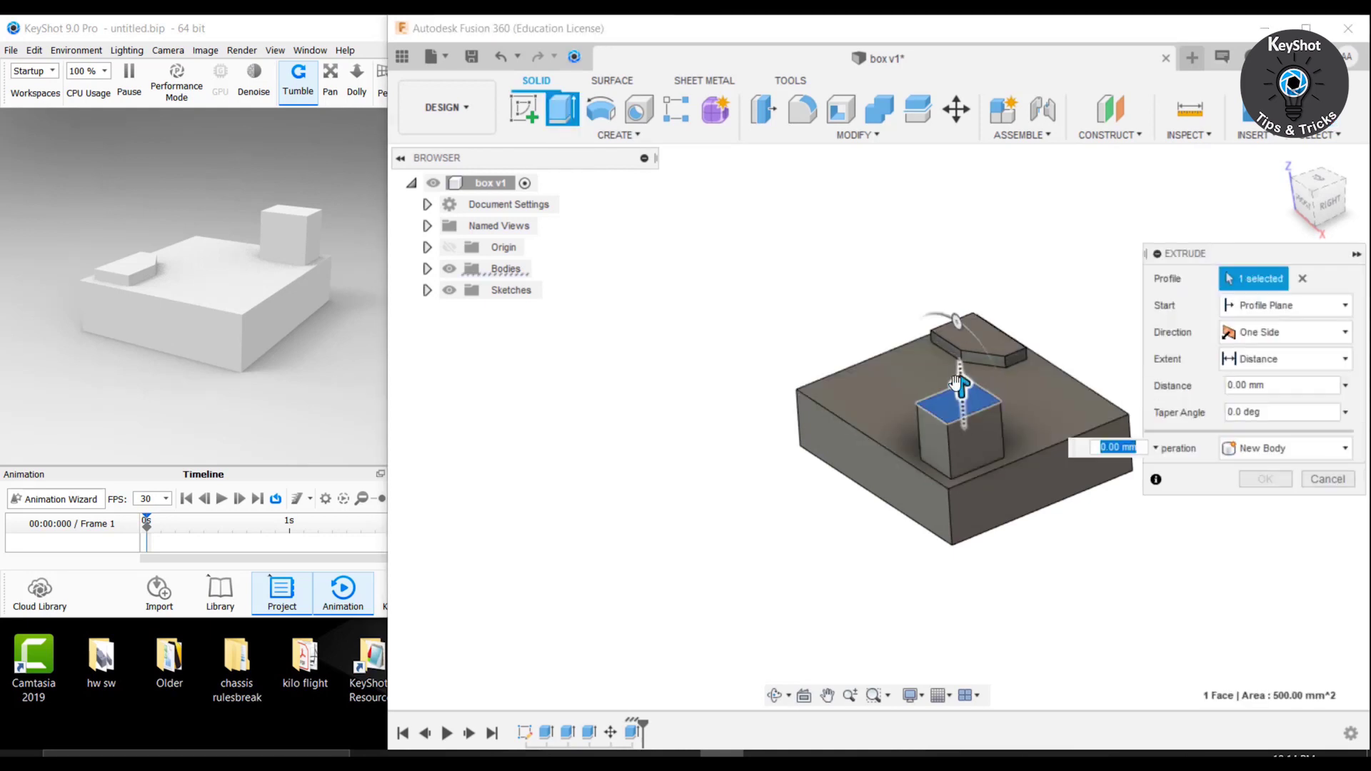
drag(962, 391, 965, 457)
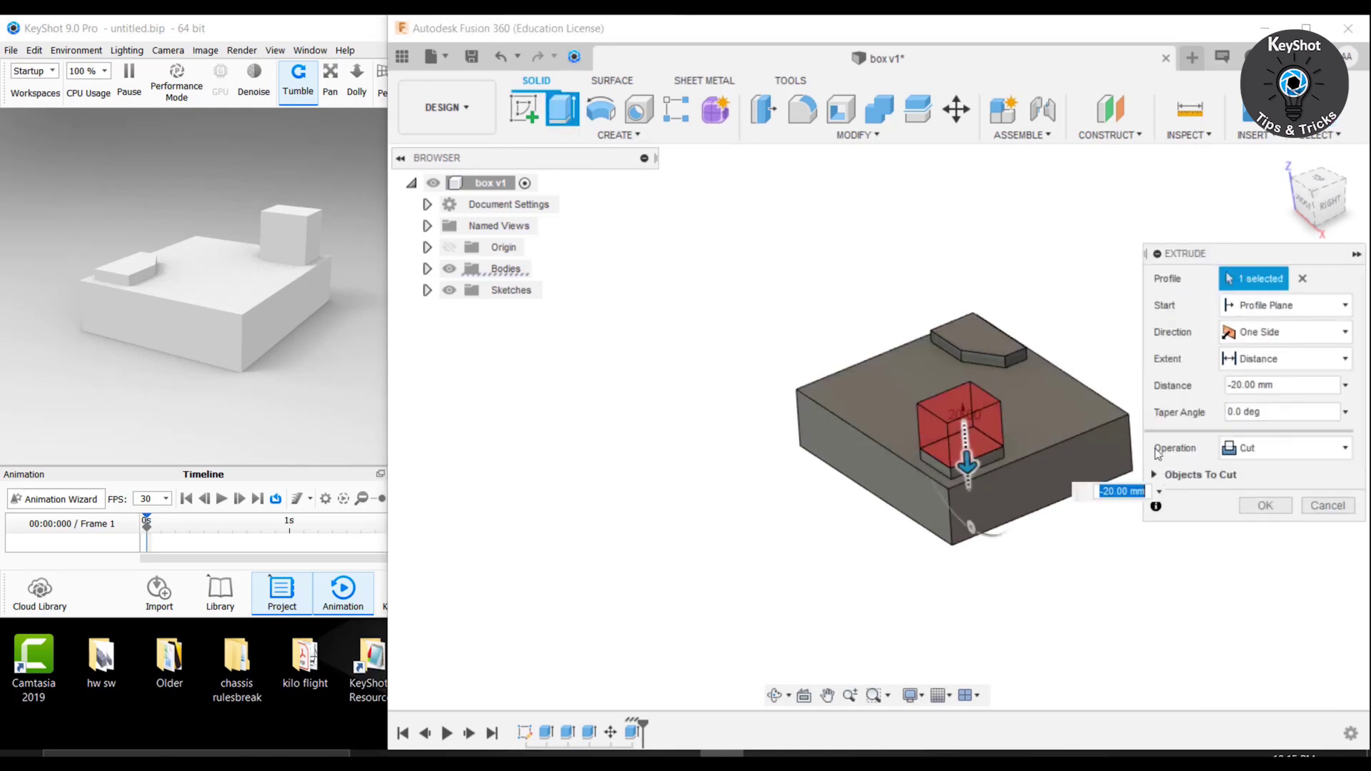
click(1266, 505)
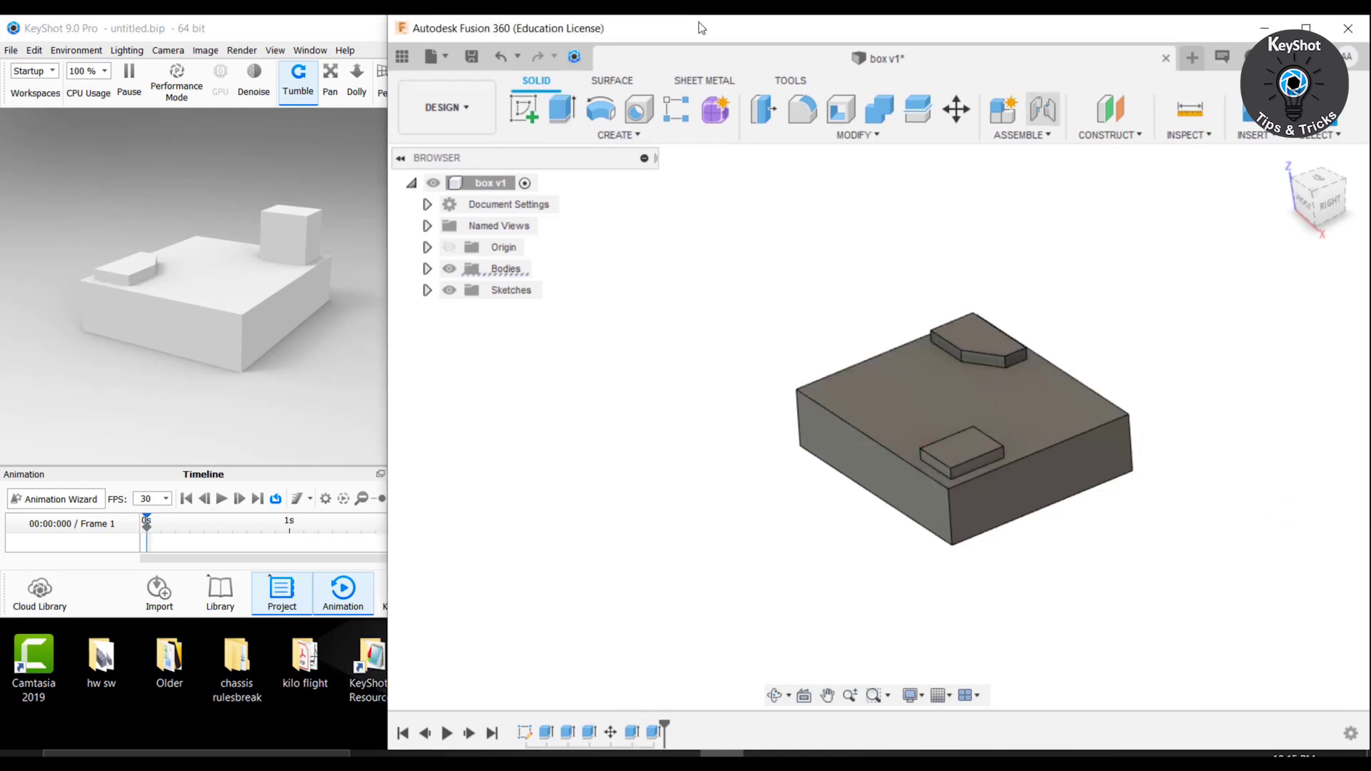
click(574, 57)
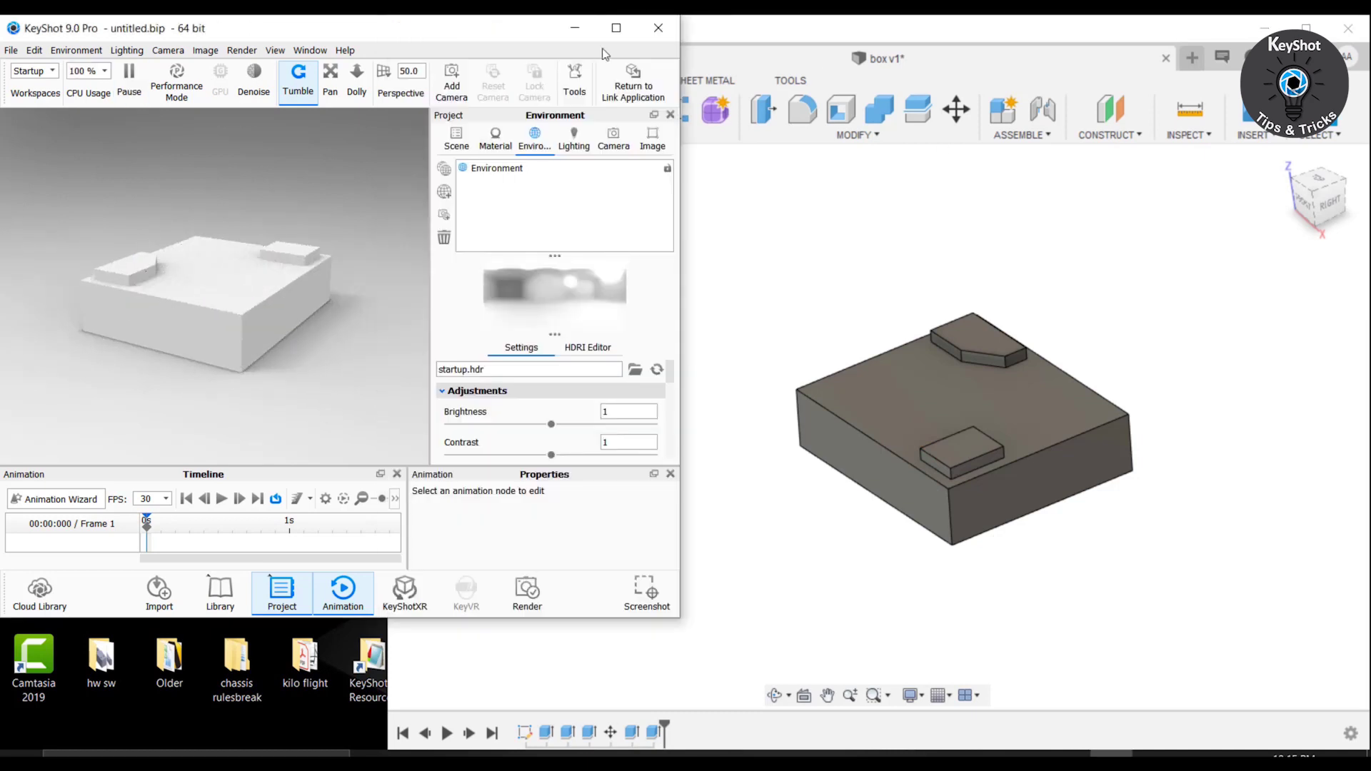